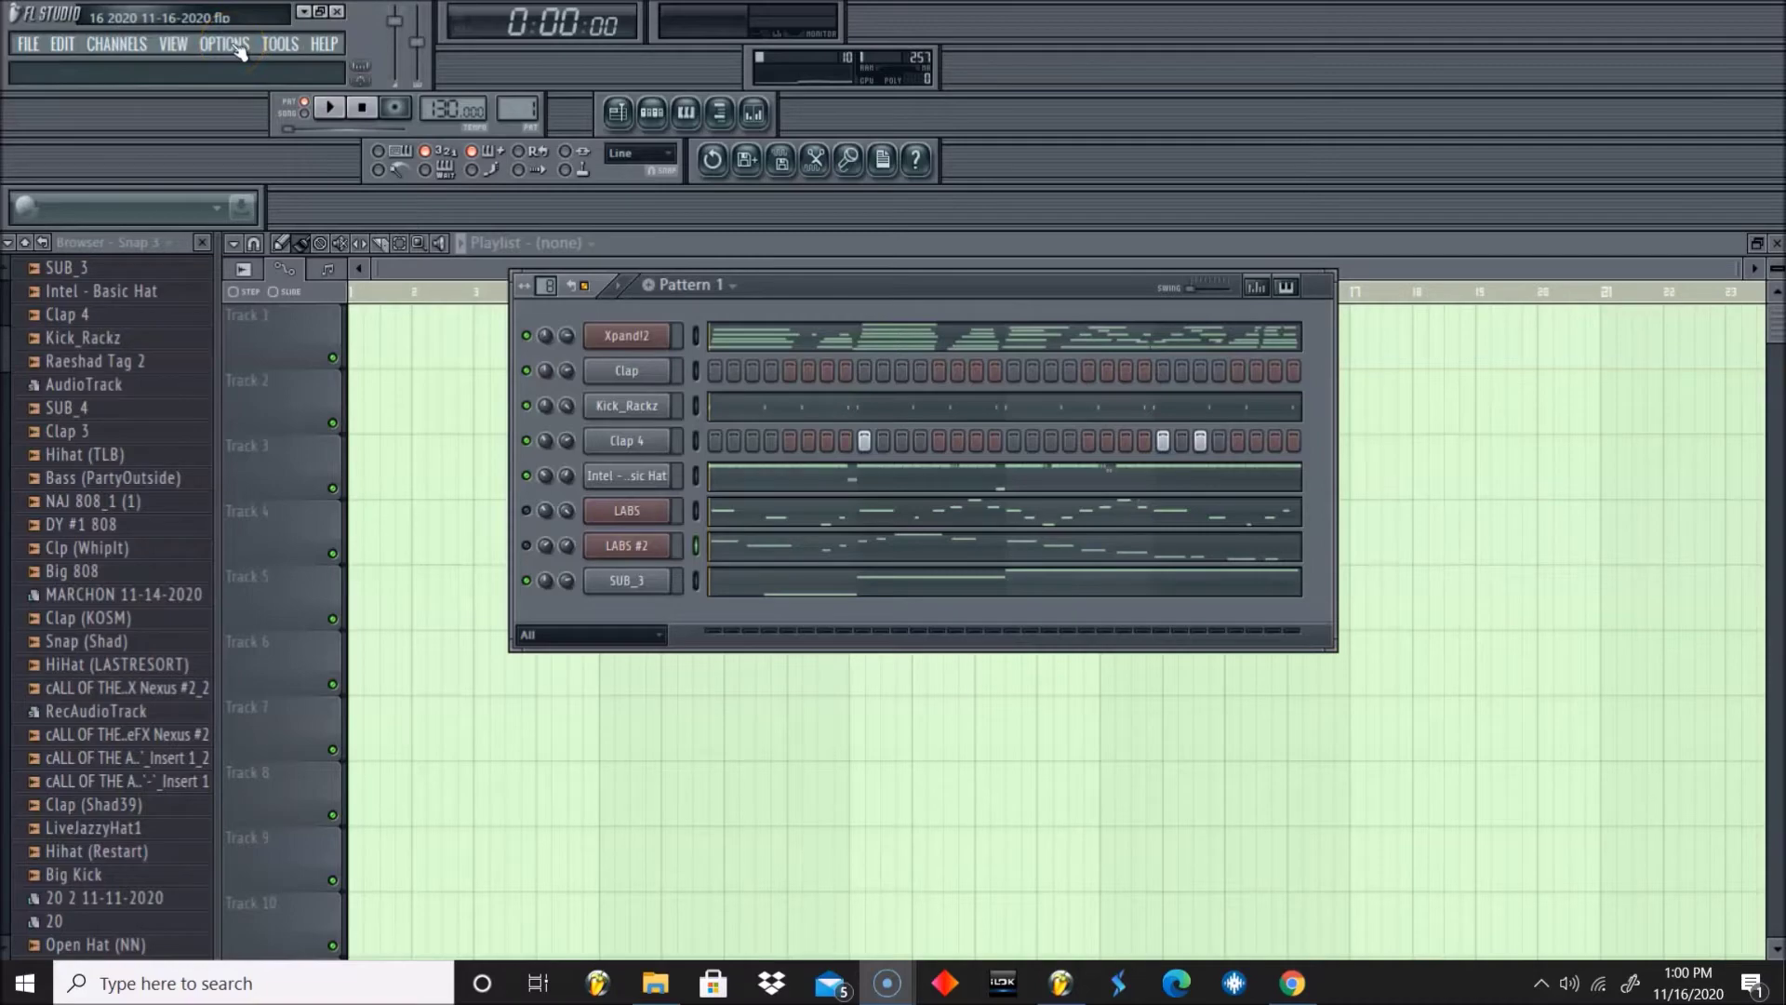
# - Set the audio output driver to Primary Sound Driver in Audio settings
pyautogui.click(241, 53)
pyautogui.click(265, 124)
pyautogui.click(779, 189)
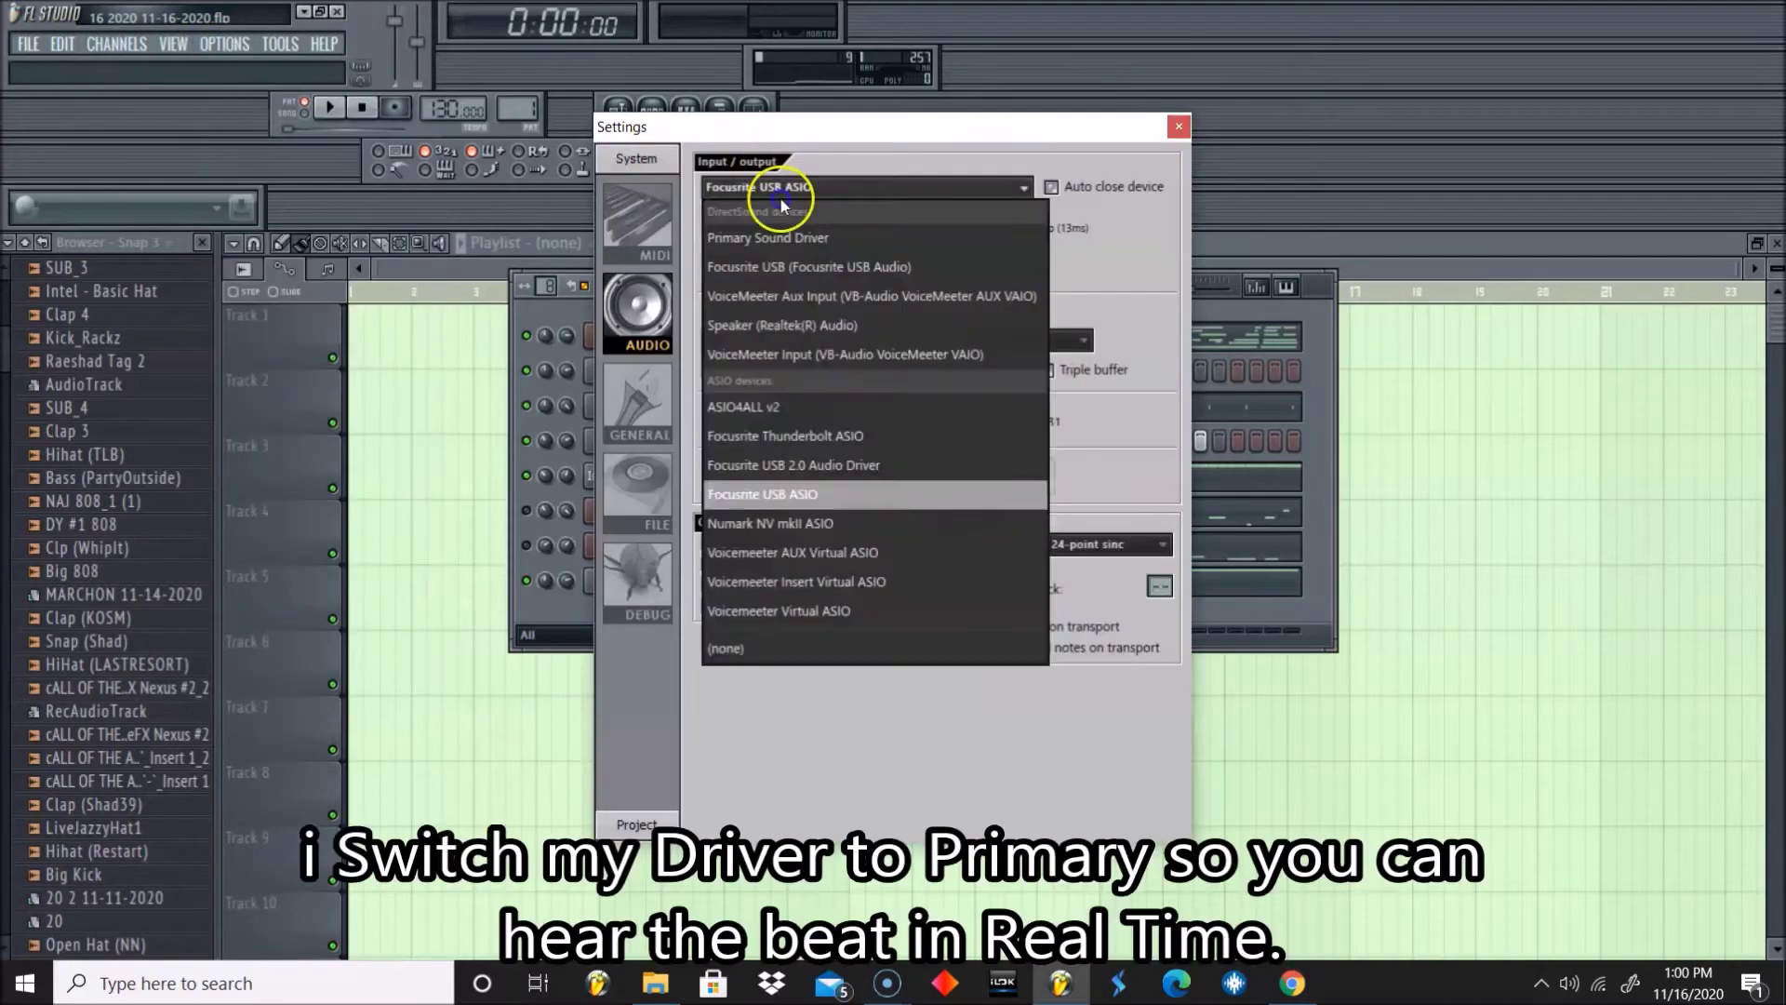
pyautogui.click(780, 235)
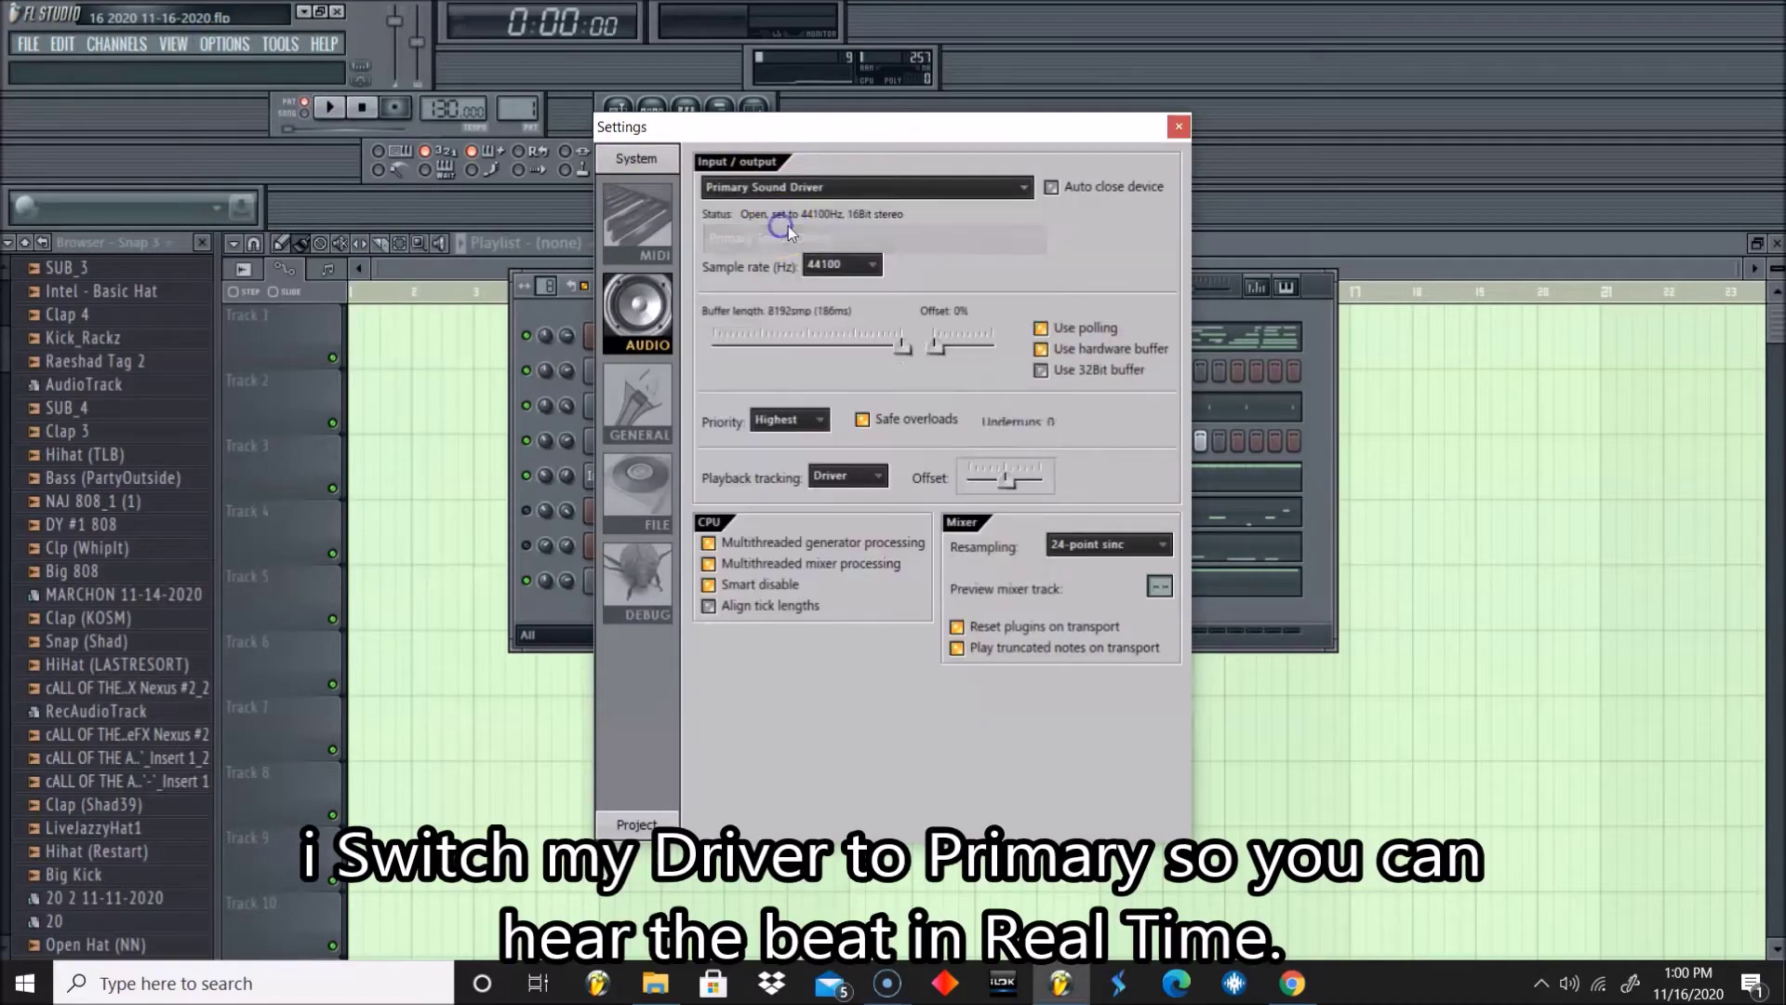
# - Close Settings and play the beat through once, then stop it
pyautogui.click(1174, 126)
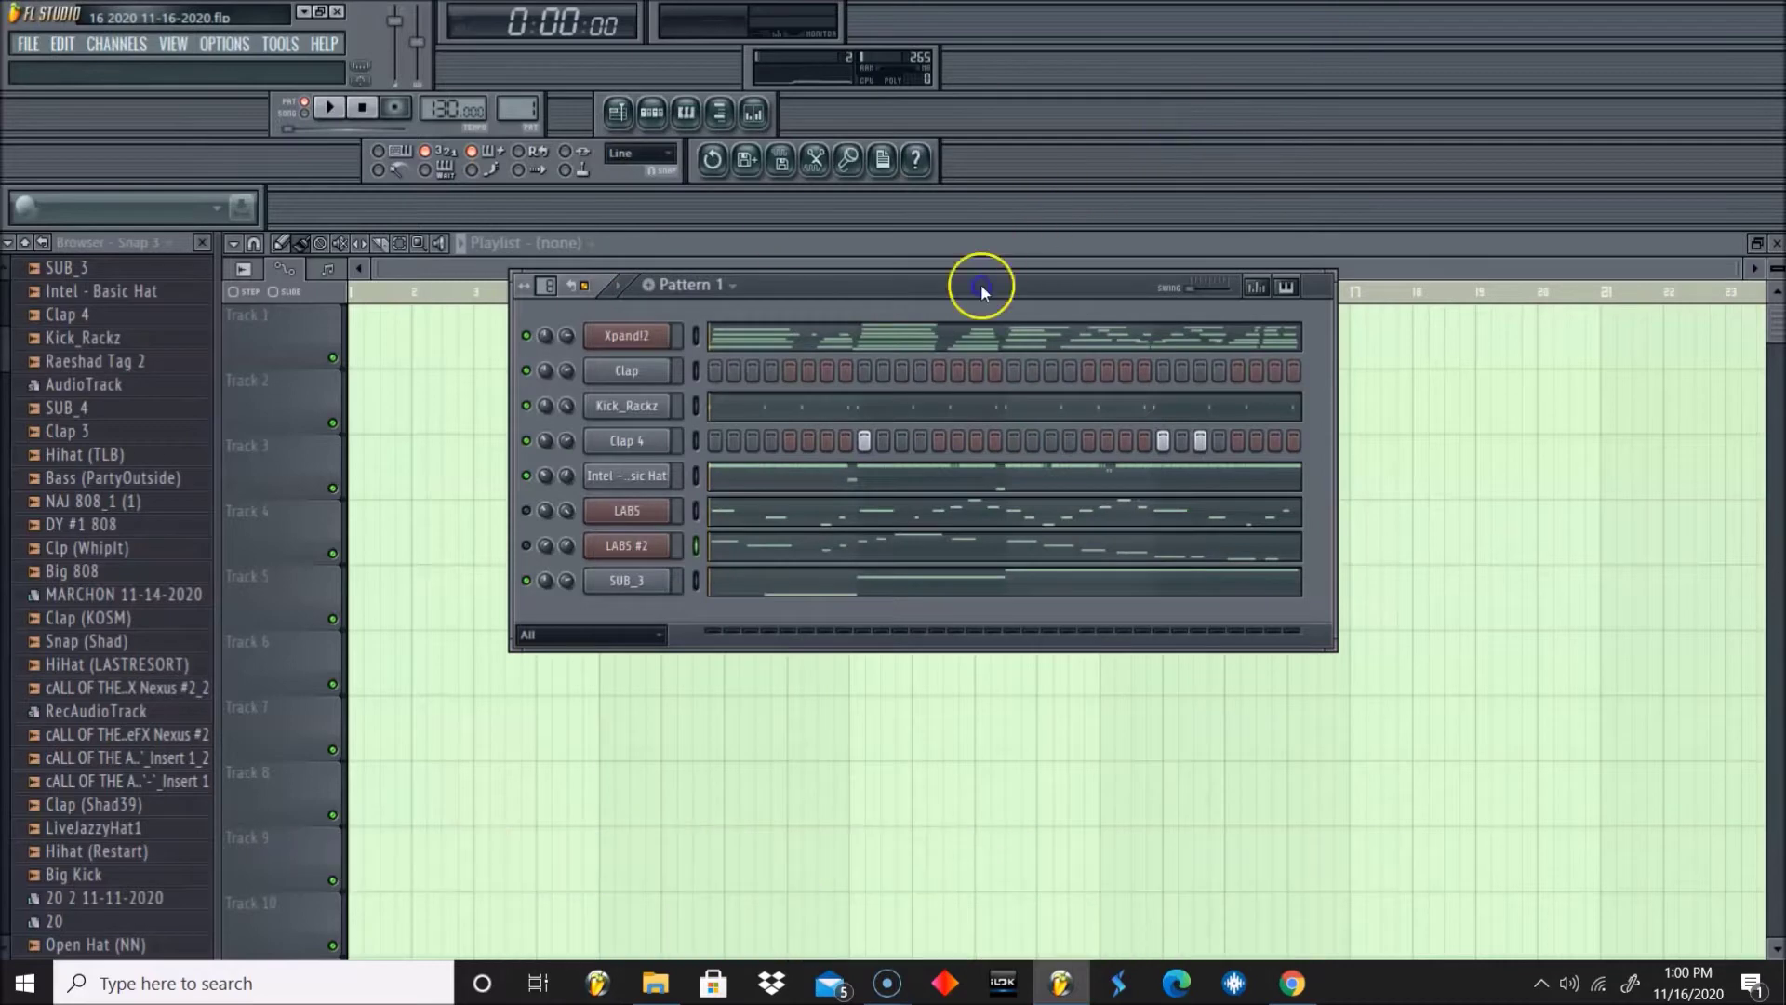
pyautogui.press('space')
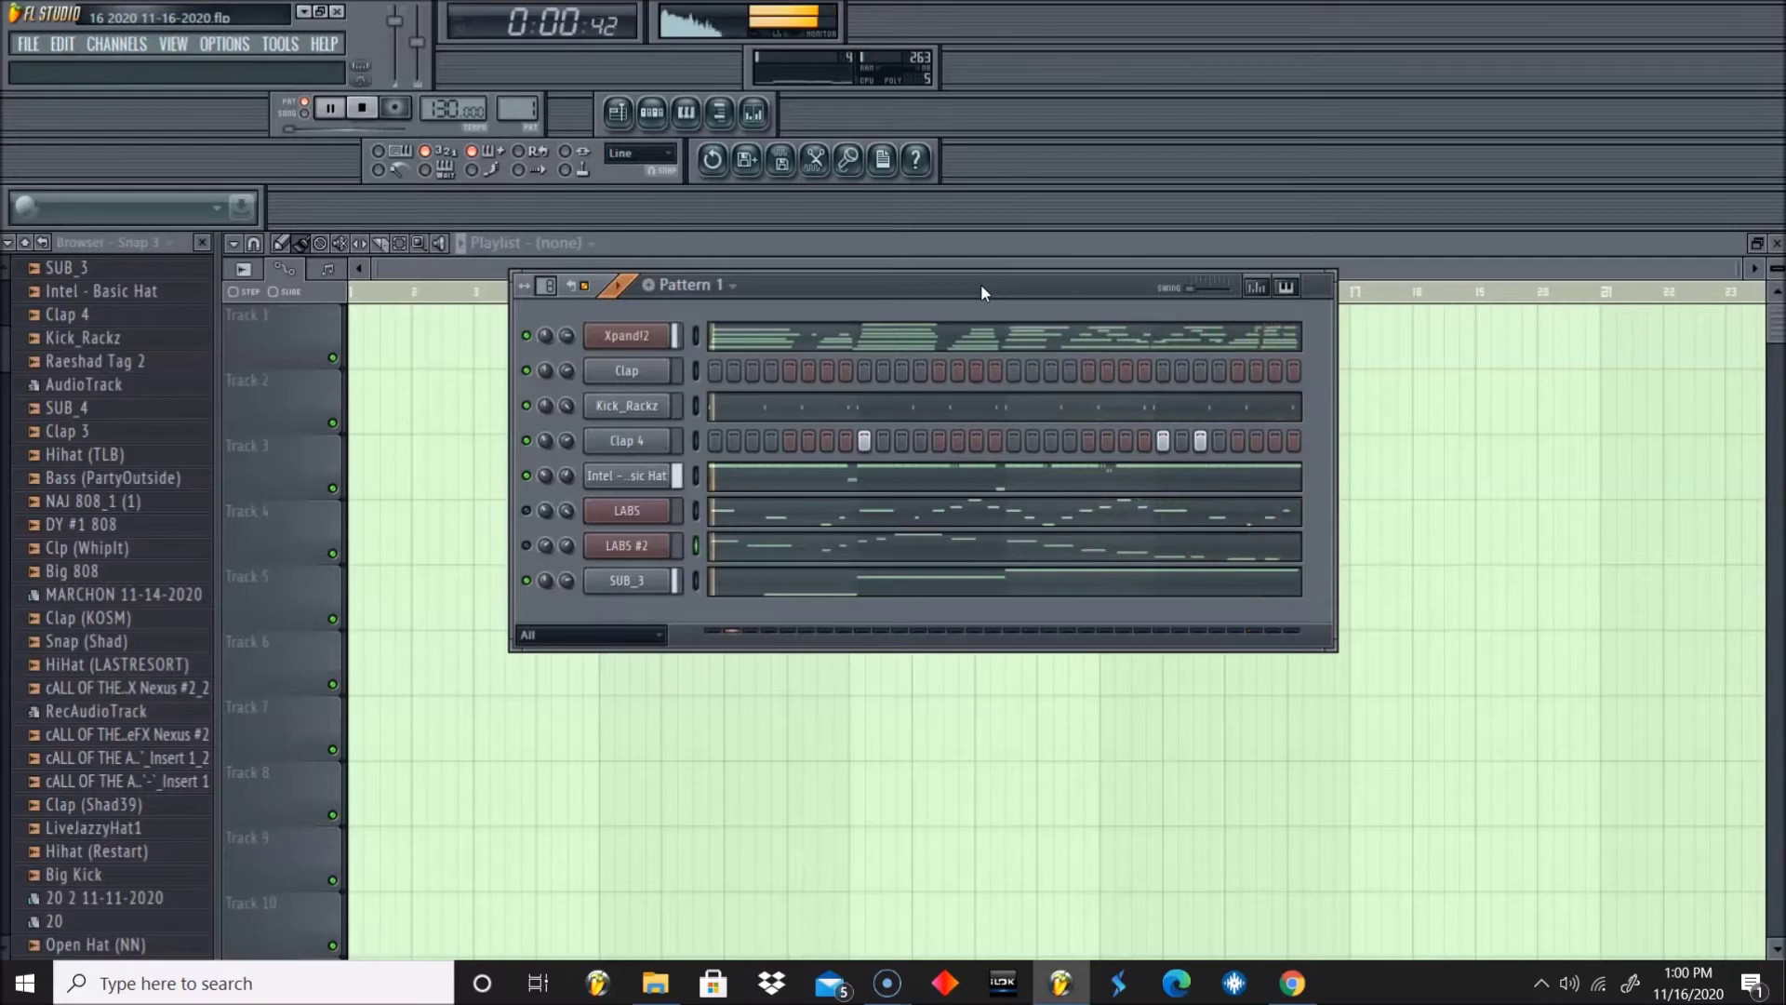
pyautogui.press('space')
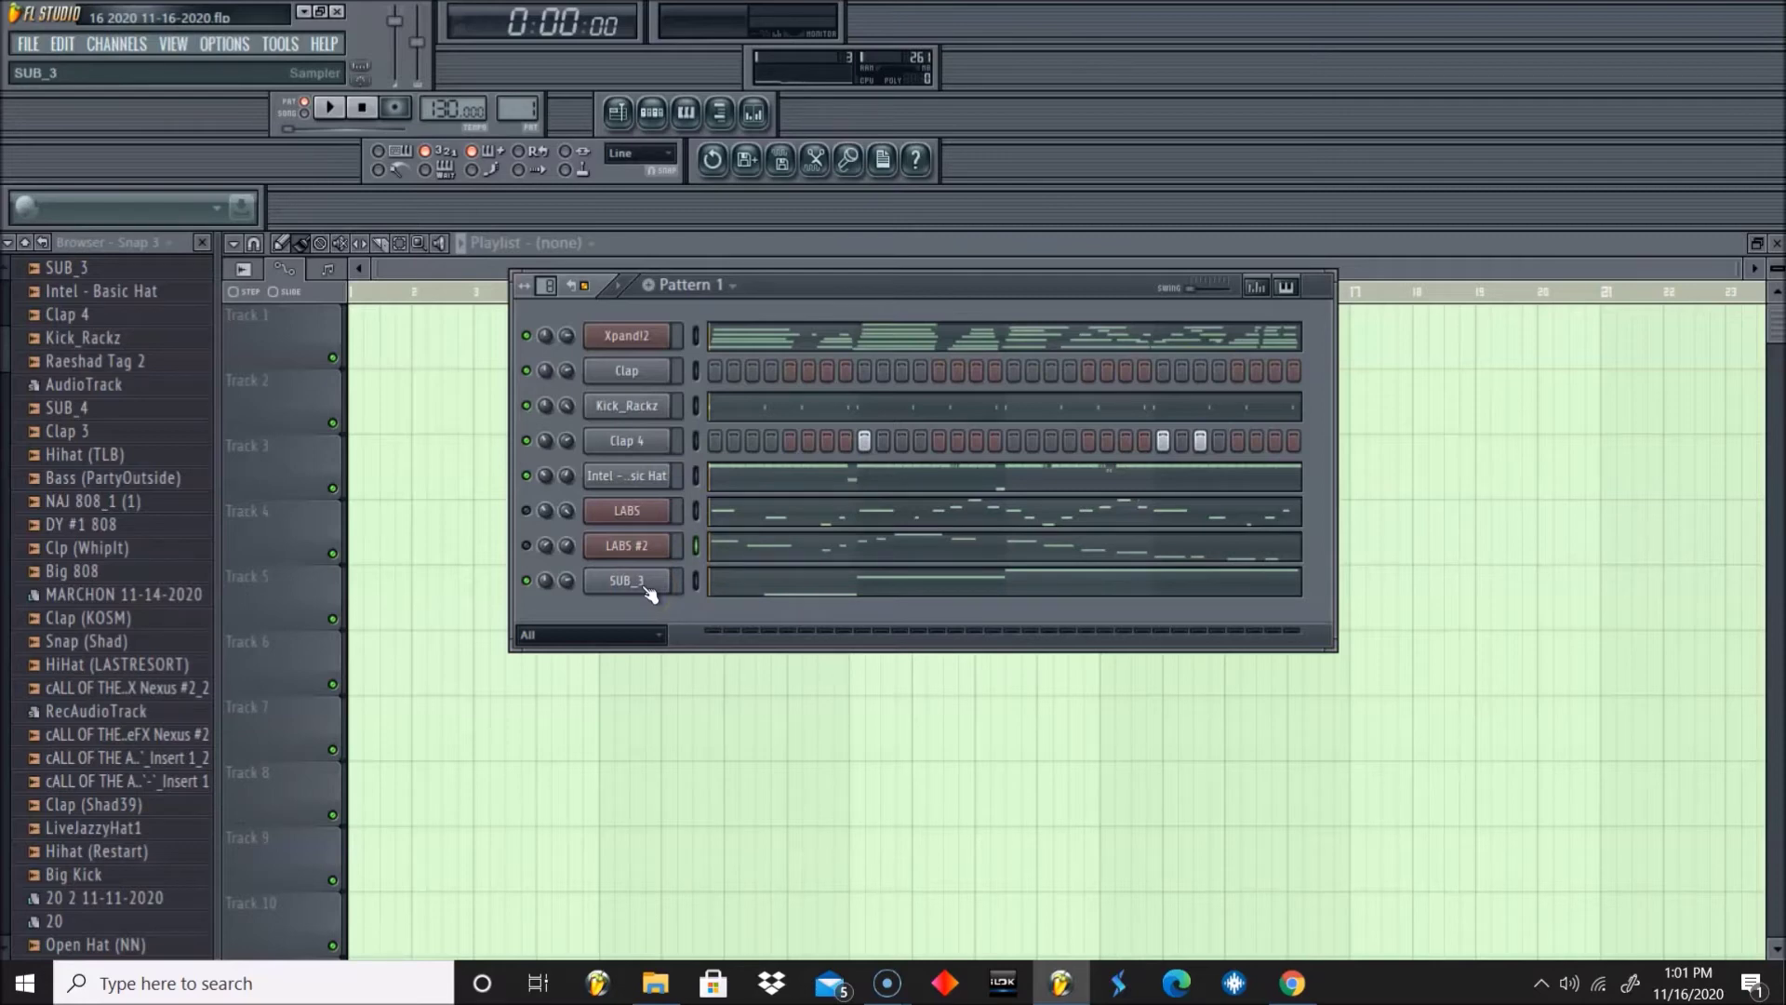
# - Open the SUB_3 channel settings and move the window aside to reveal the rack
pyautogui.click(649, 592)
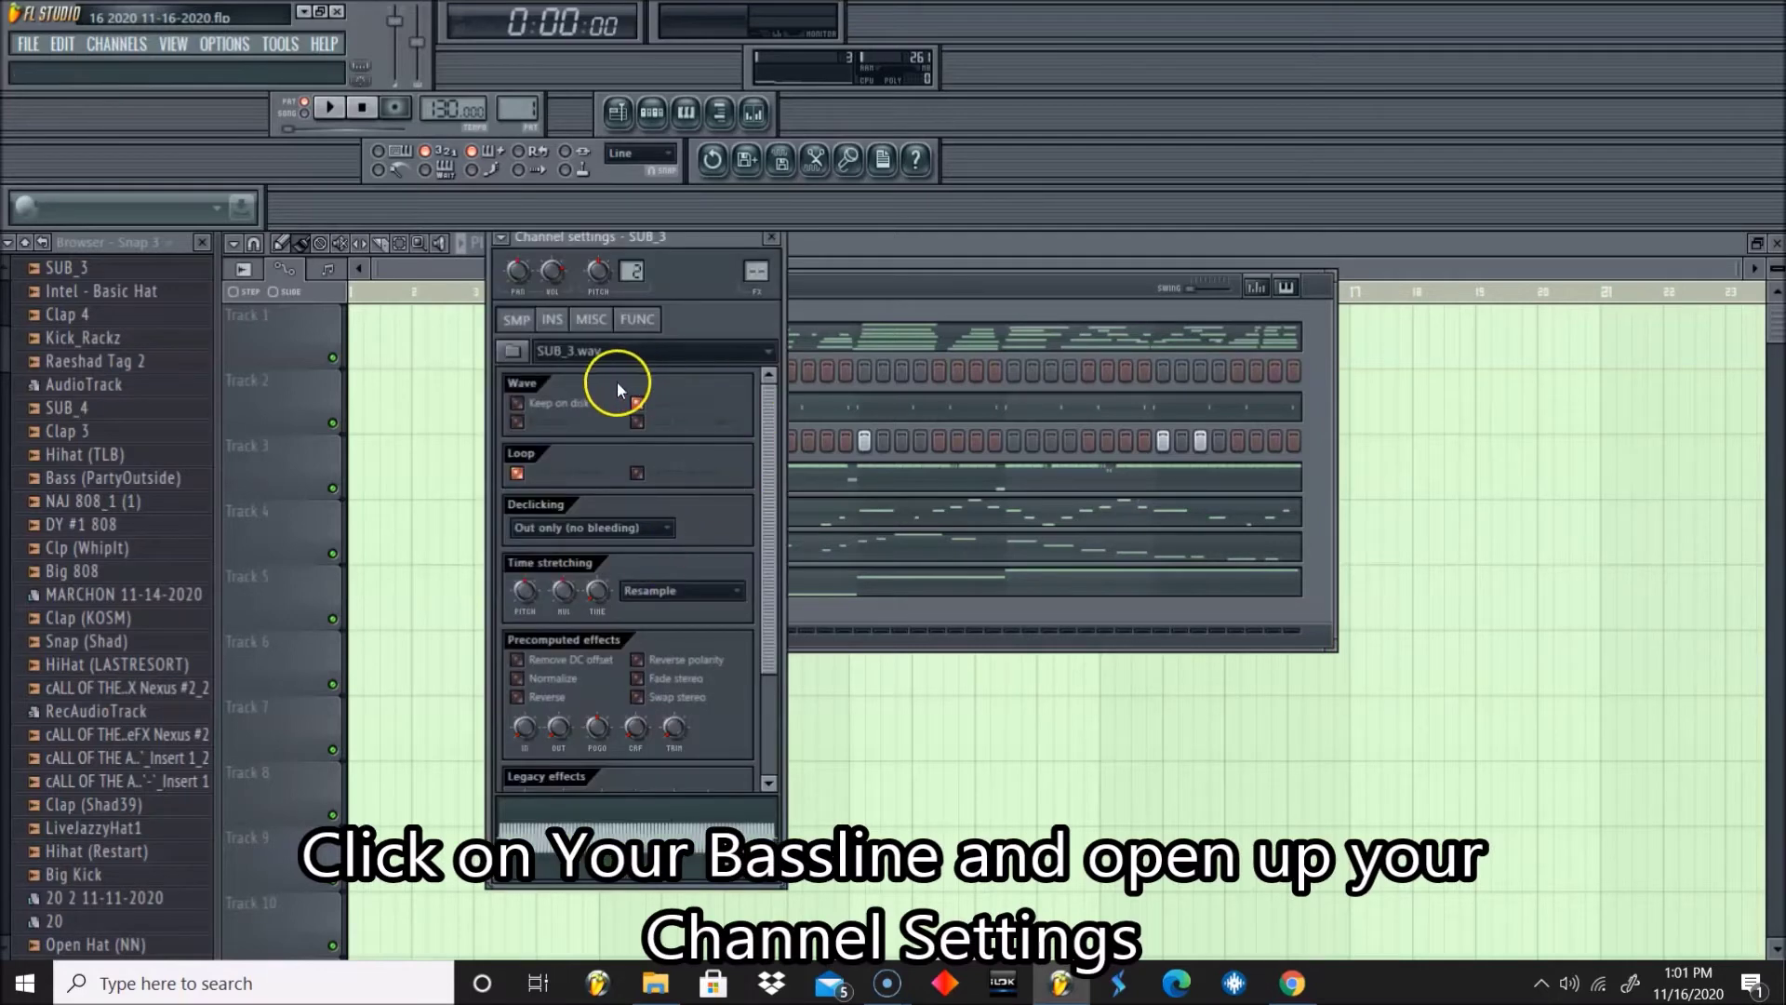
pyautogui.moveTo(601, 236); pyautogui.dragTo(998, 238)
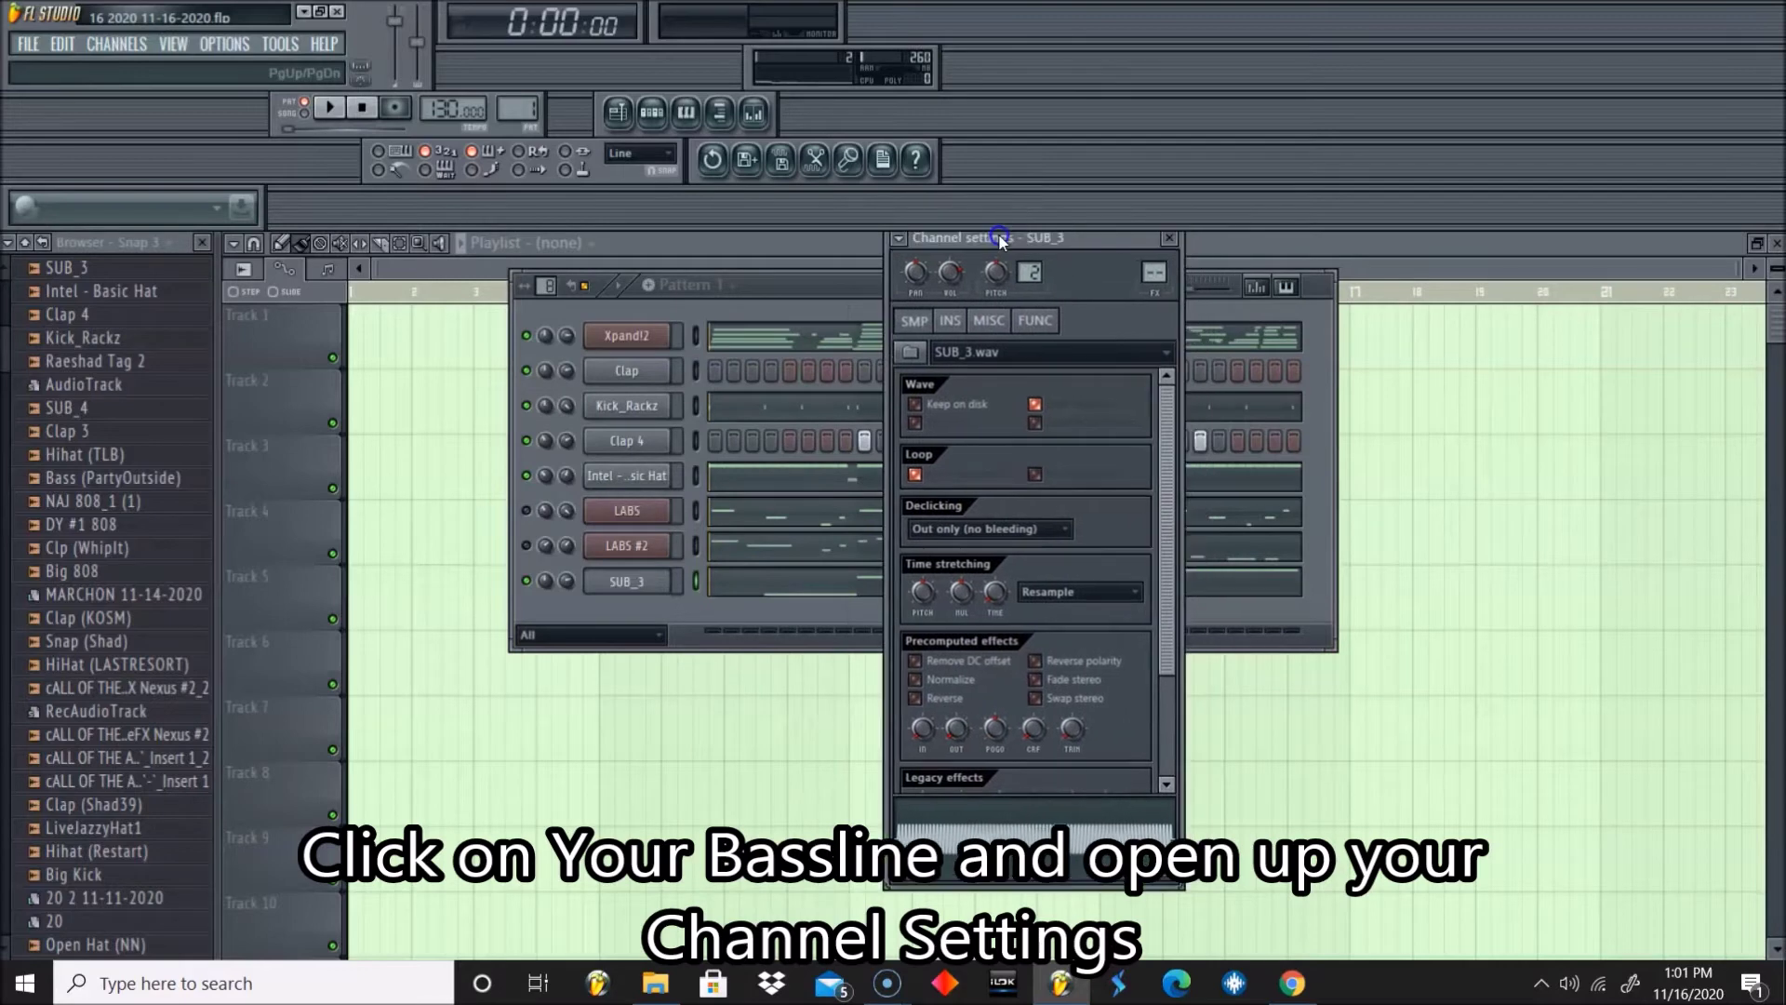
pyautogui.click(1013, 236)
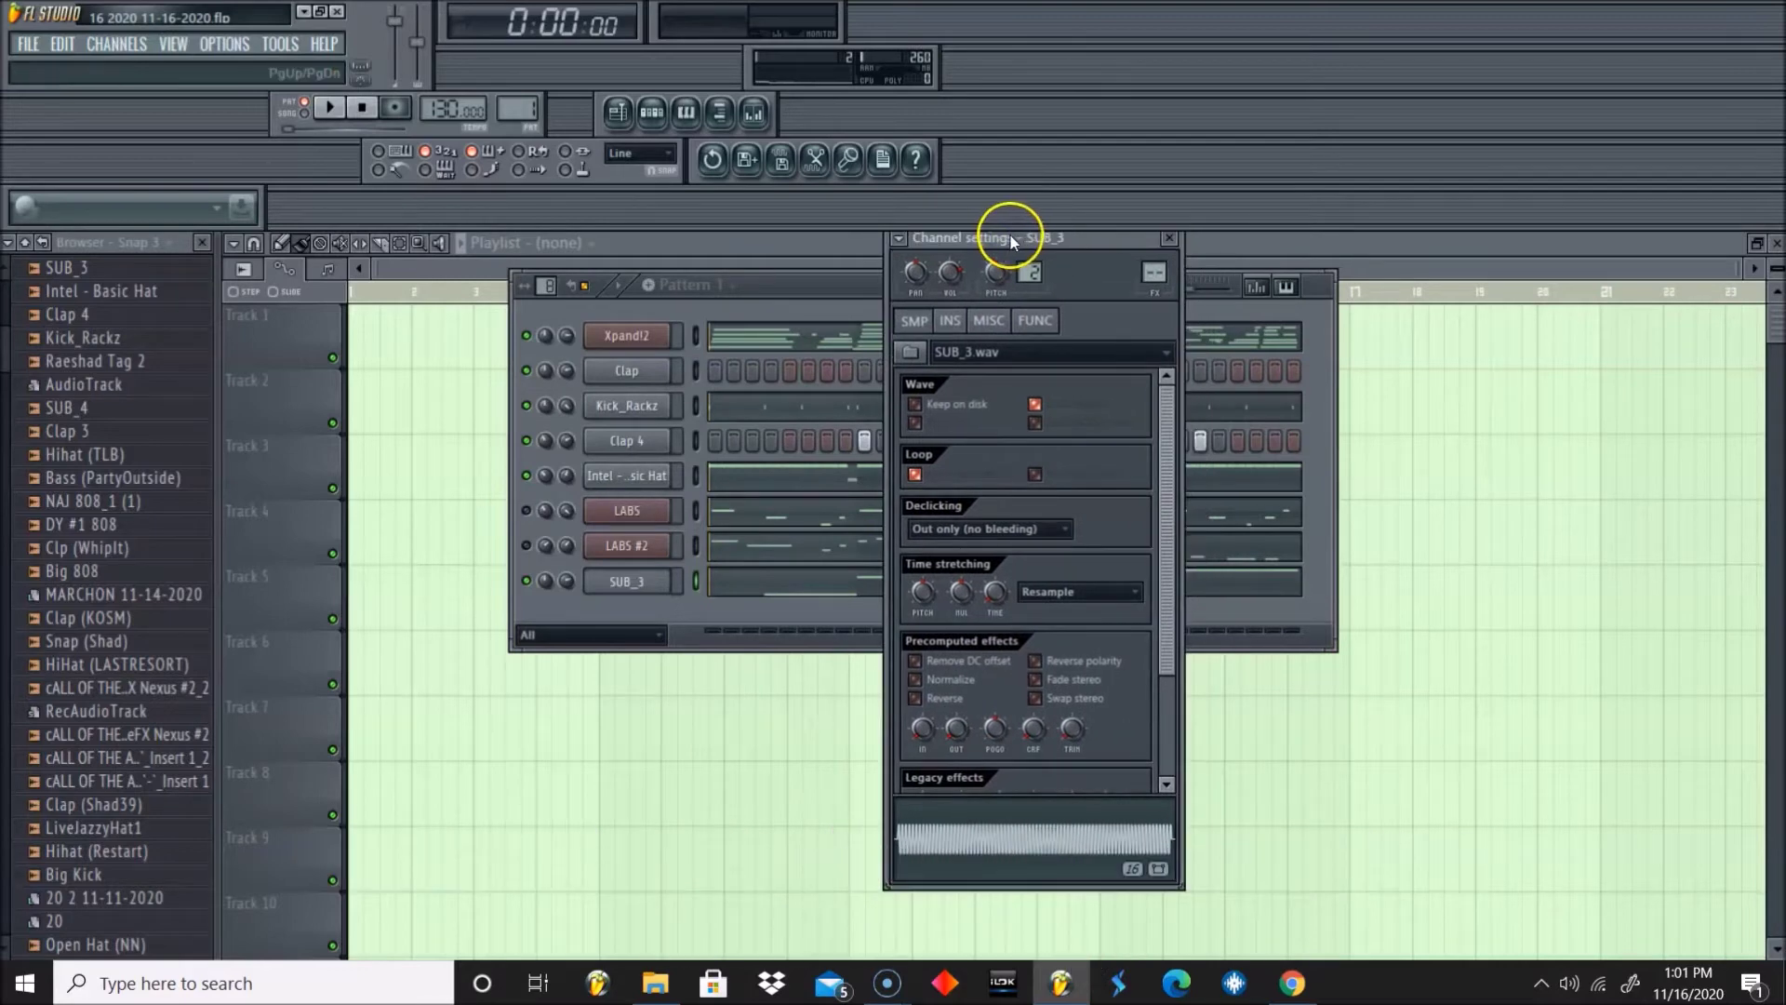
# - Show the INS envelope with the VOL target and set the attack to zero
pyautogui.click(950, 321)
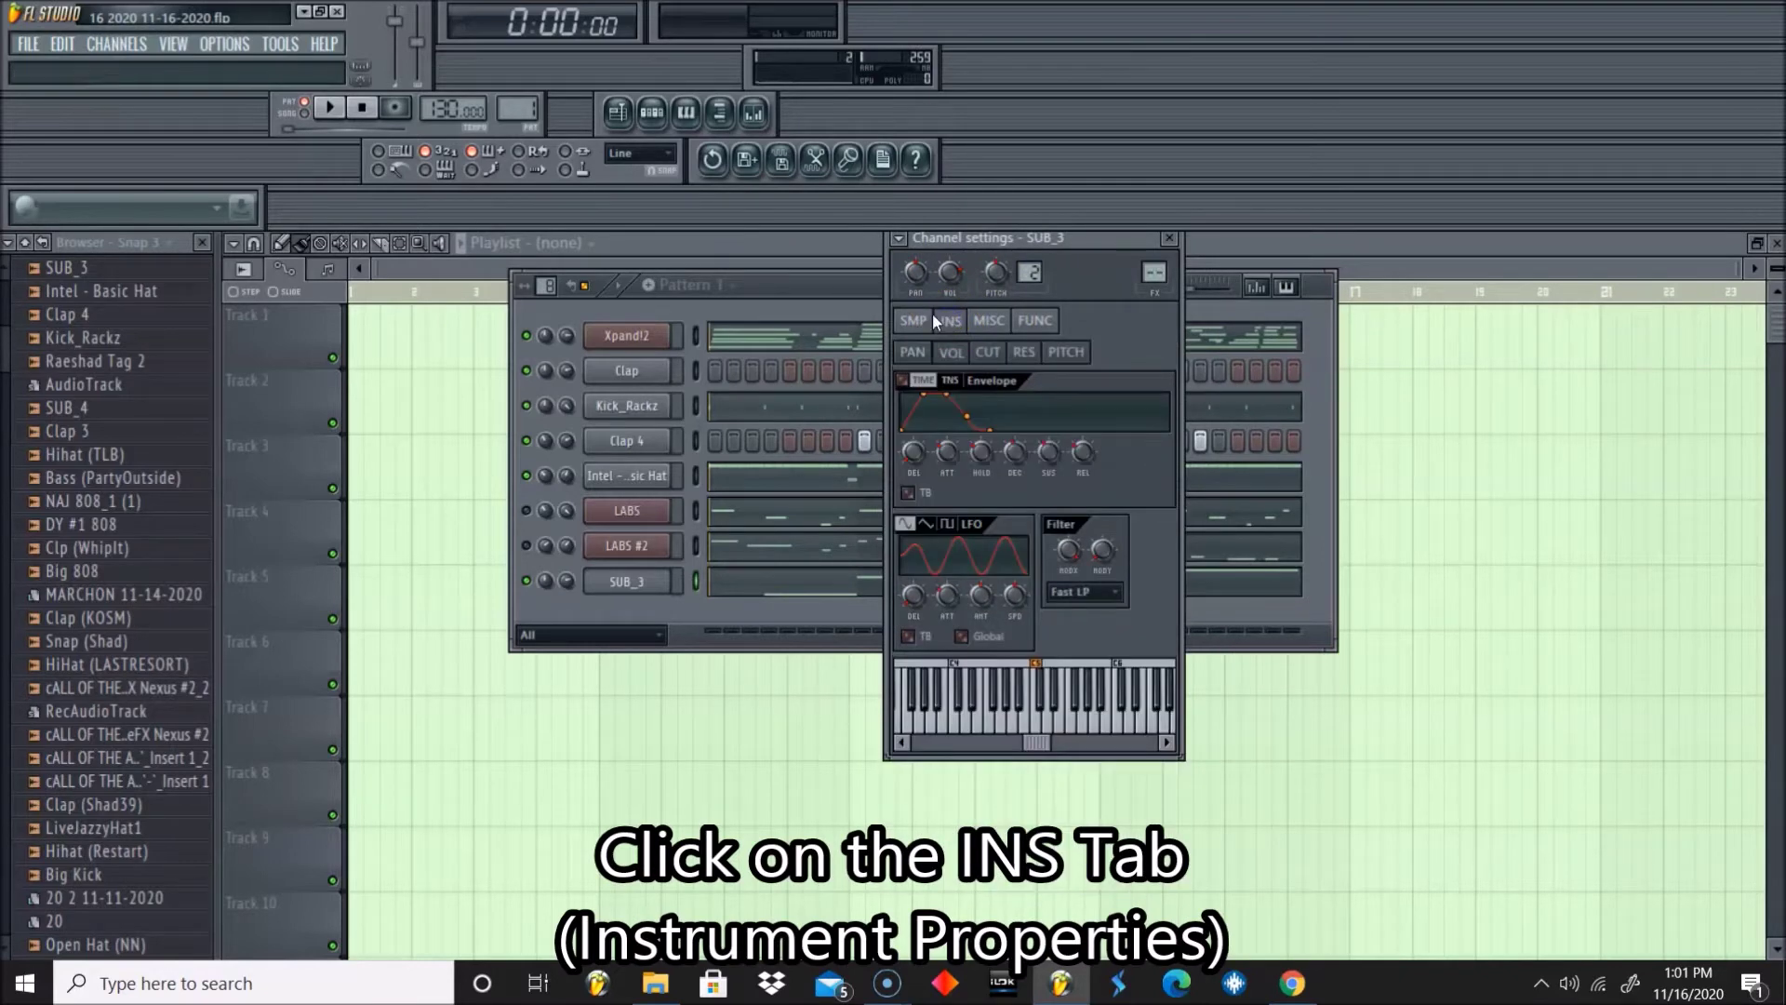
pyautogui.click(945, 328)
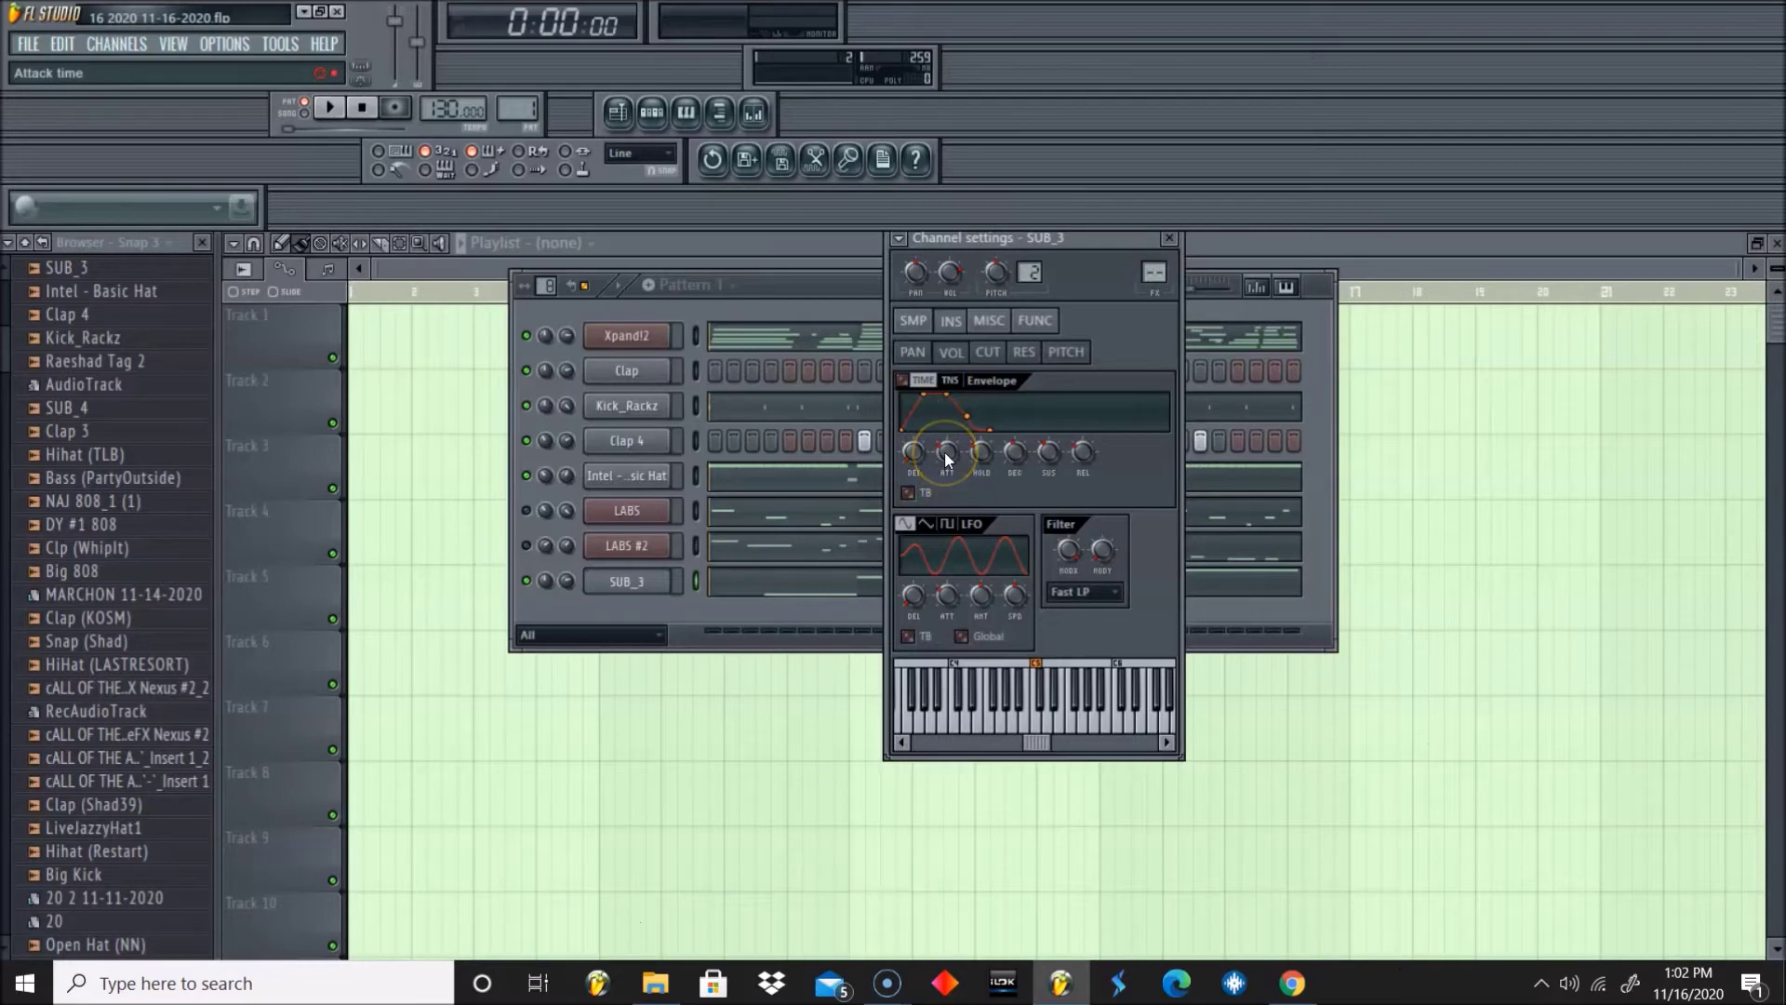
pyautogui.moveTo(948, 459); pyautogui.dragTo(957, 544)
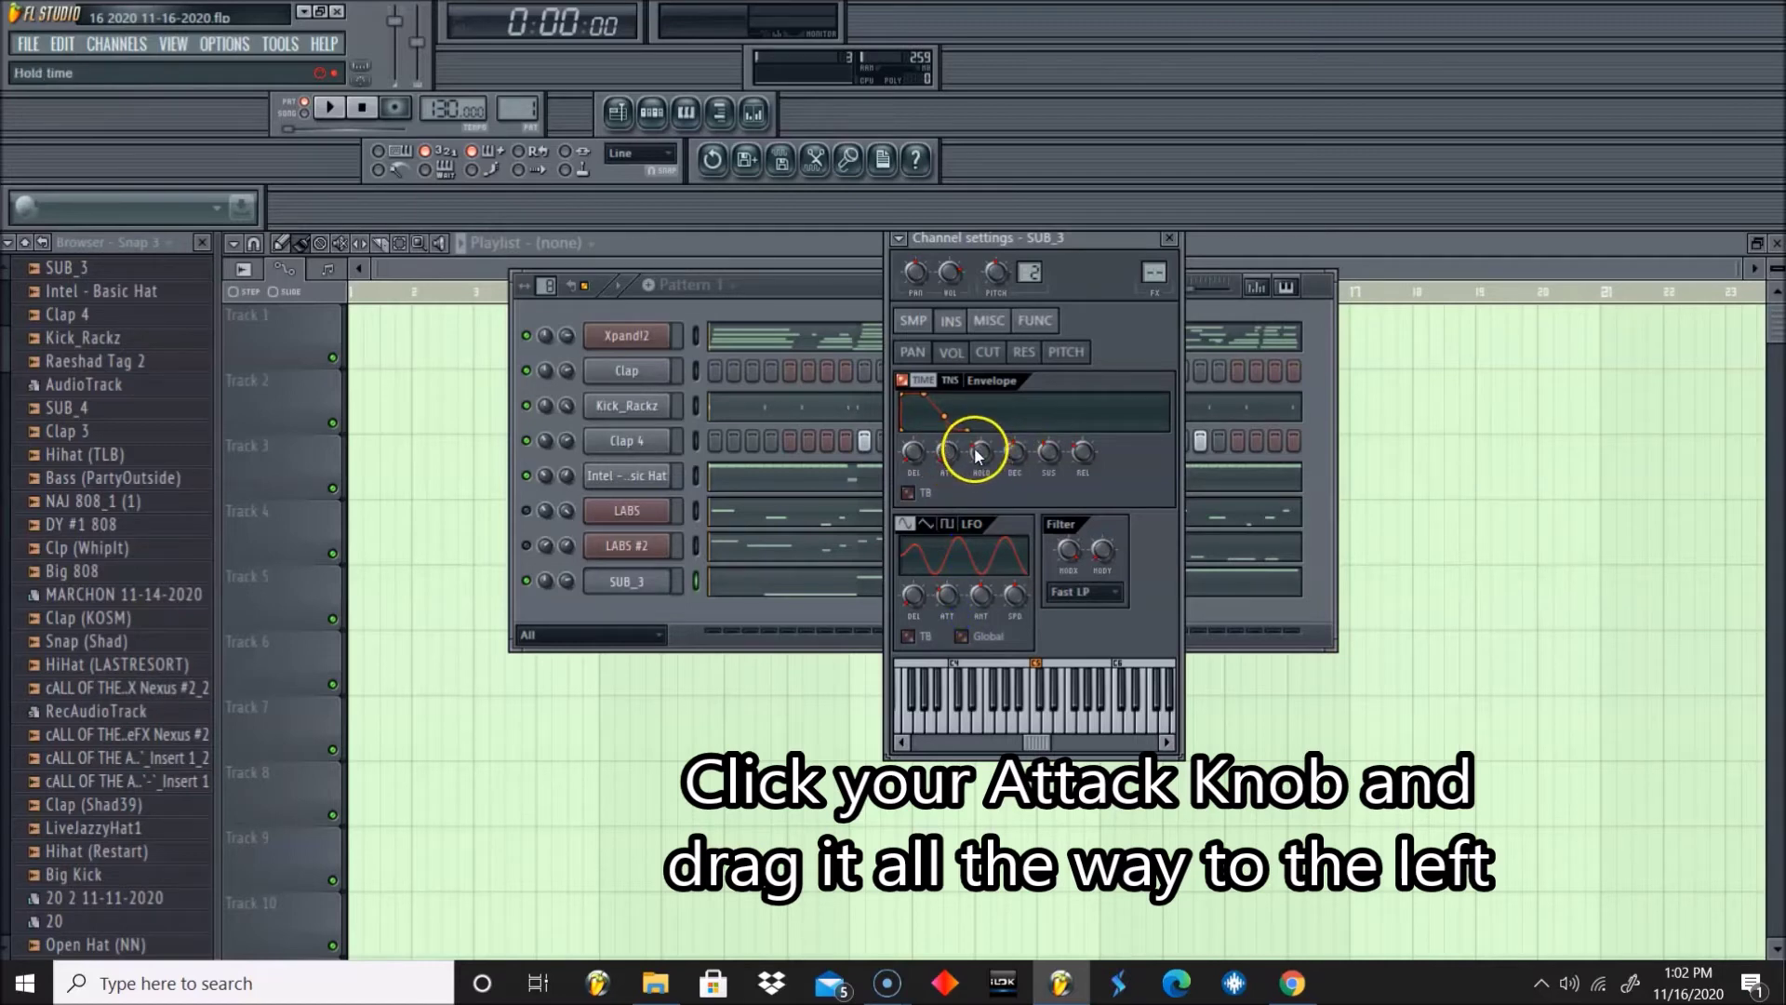
# - Raise the HOLD knob, drag the decay point flat, and turn REL down to zero
pyautogui.moveTo(980, 450); pyautogui.dragTo(948, 305)
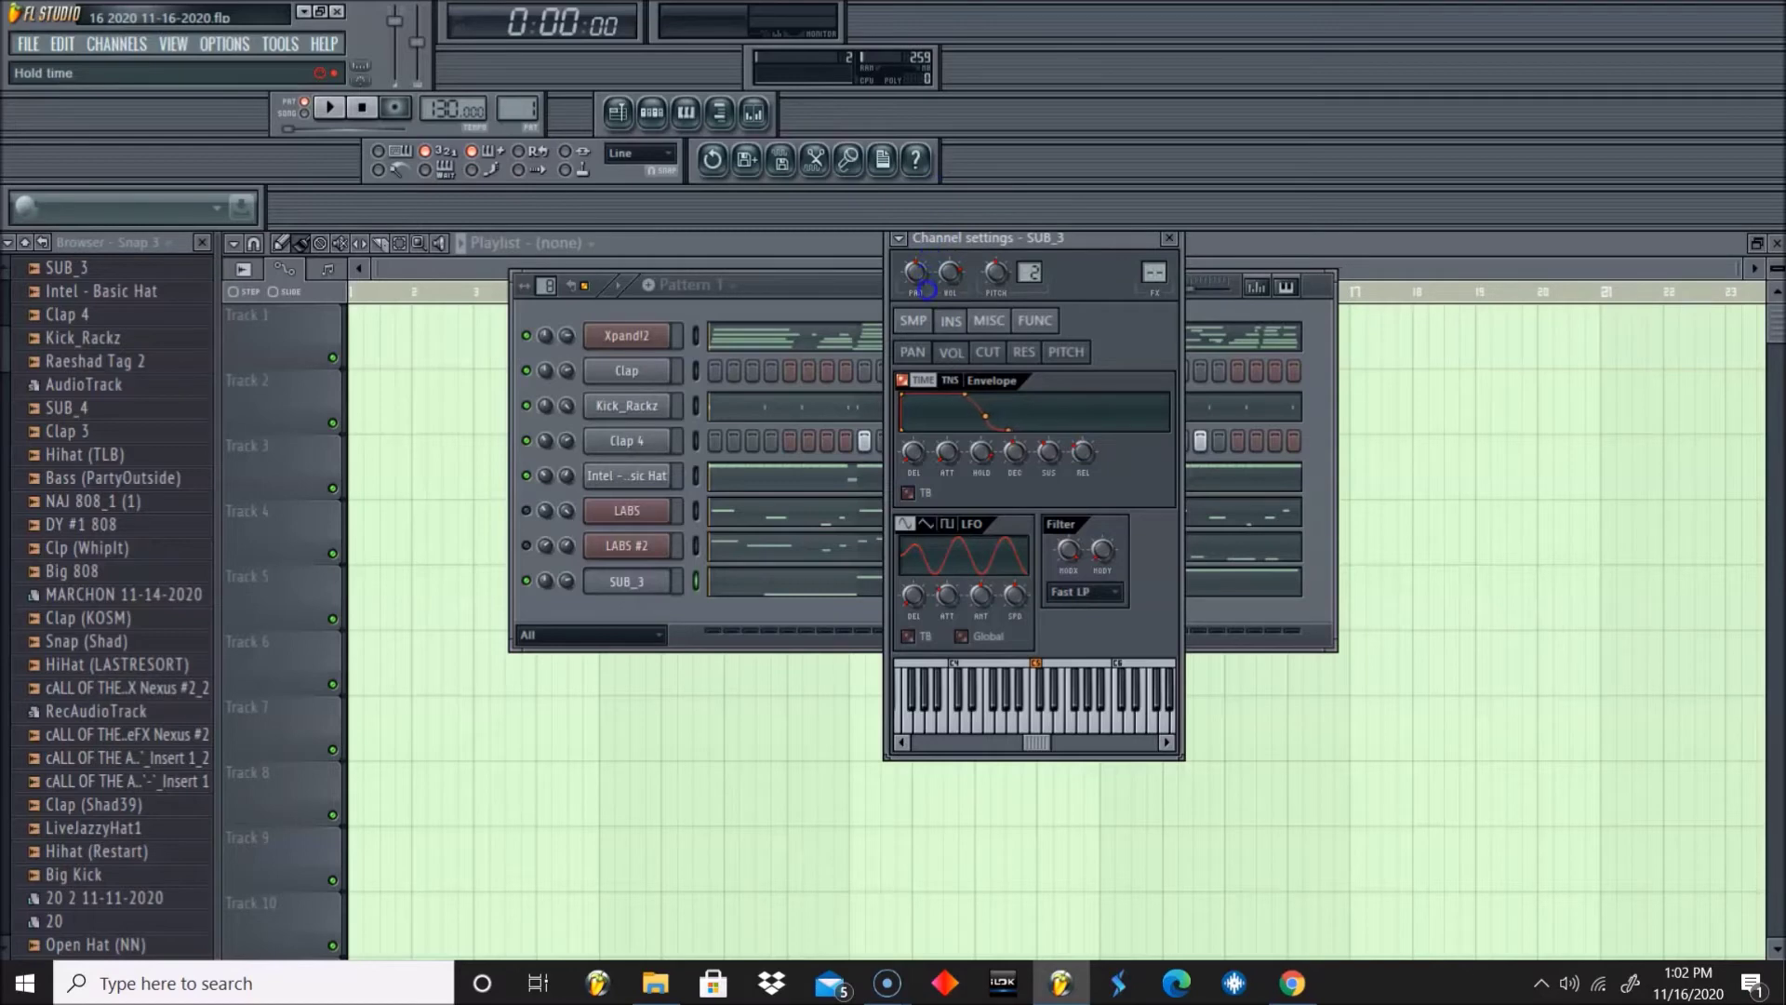
pyautogui.click(954, 398)
pyautogui.moveTo(957, 398); pyautogui.dragTo(994, 666)
pyautogui.moveTo(1081, 451); pyautogui.dragTo(1057, 635)
# - Play the beat to hear the squared sub, then move Channel settings left and the channel rack right
pyautogui.press('space')
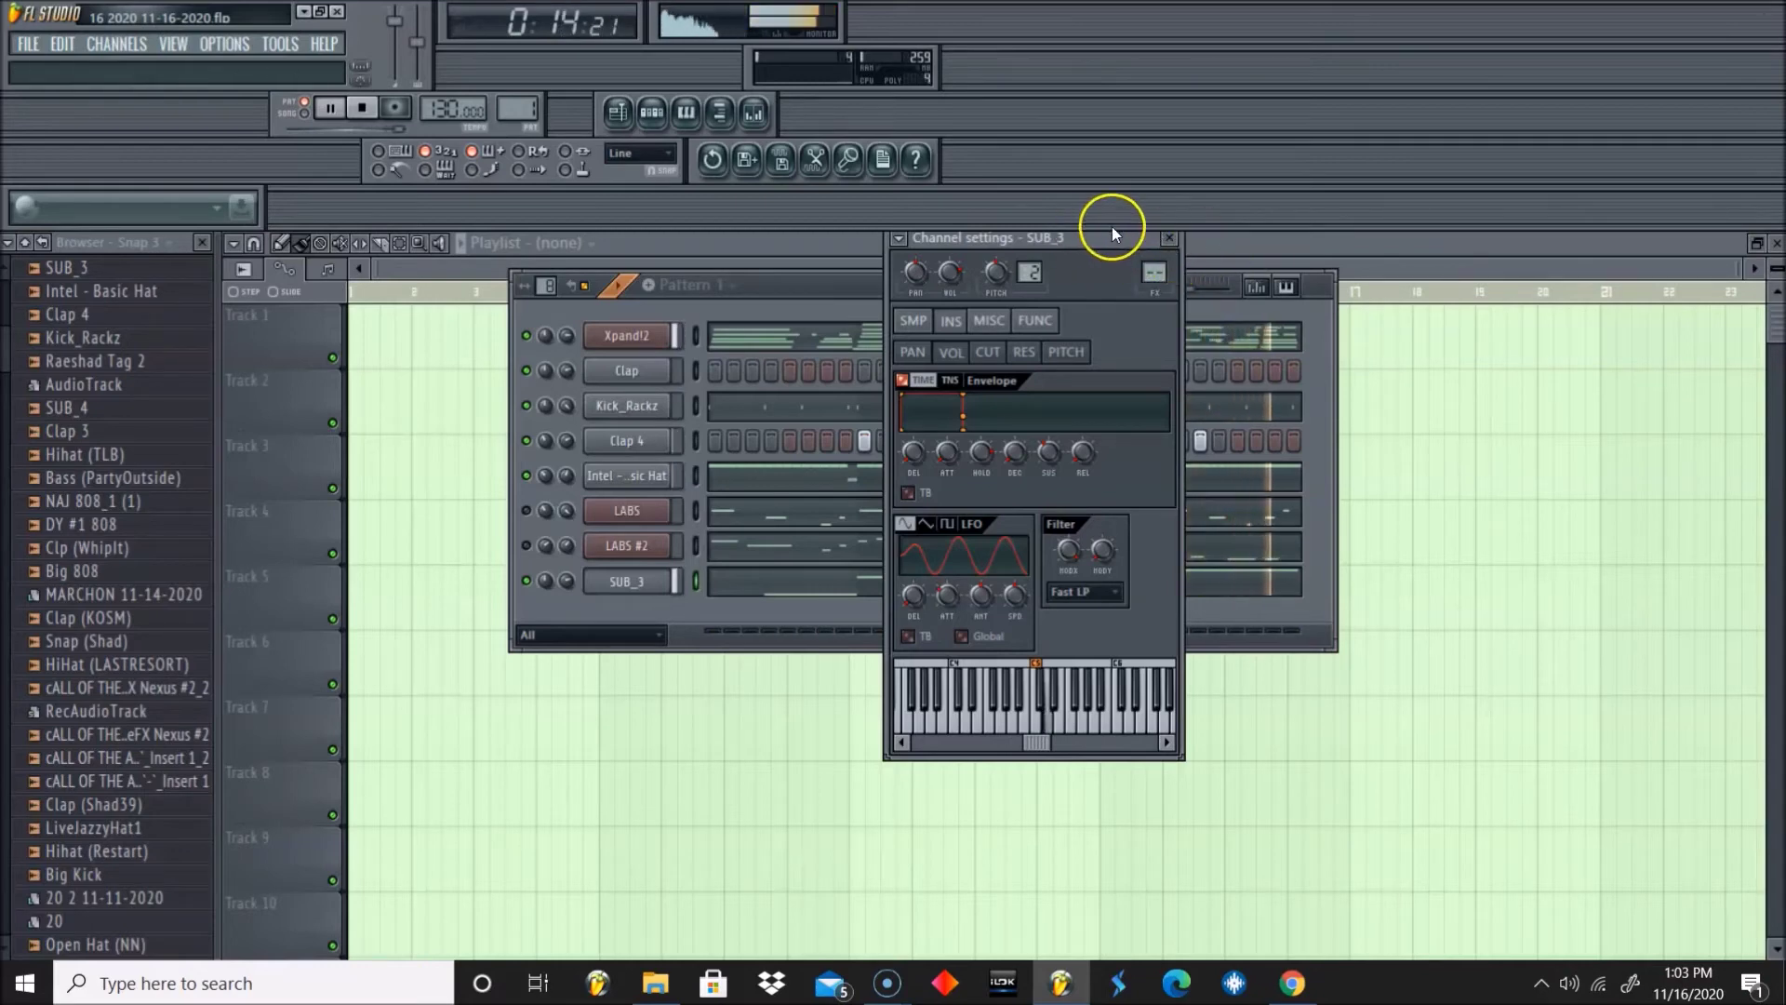
pyautogui.moveTo(1113, 235); pyautogui.dragTo(589, 264)
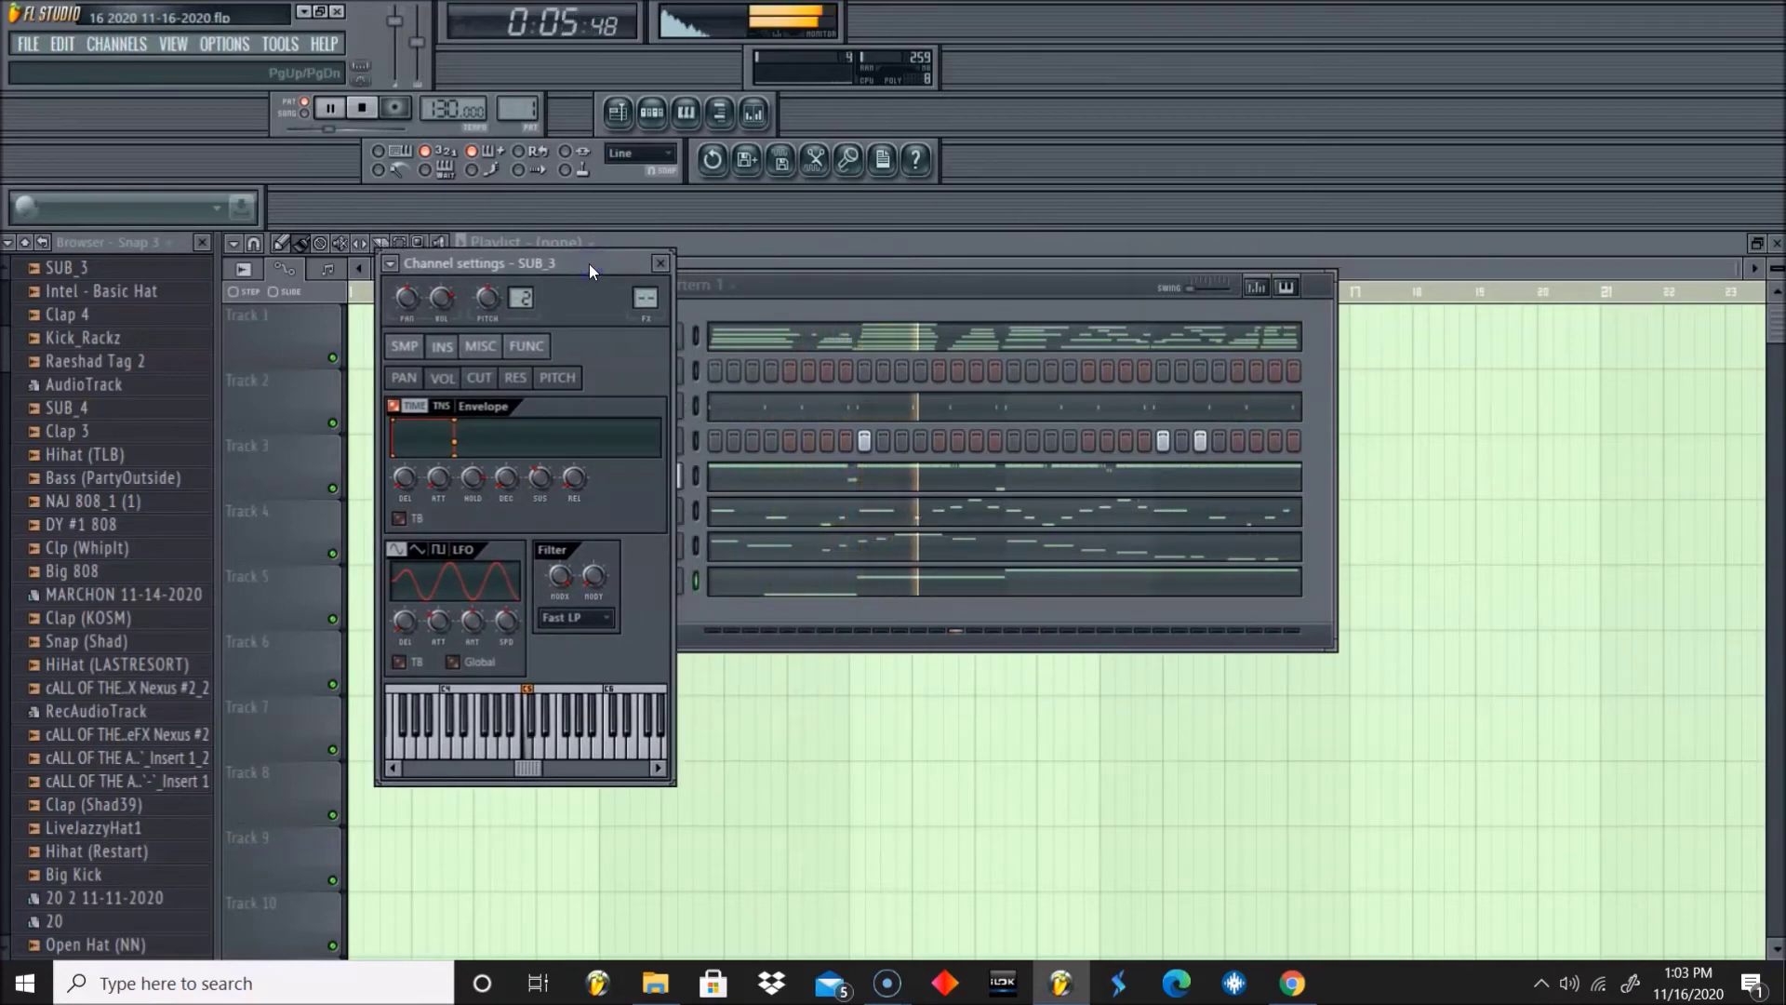
pyautogui.press('space')
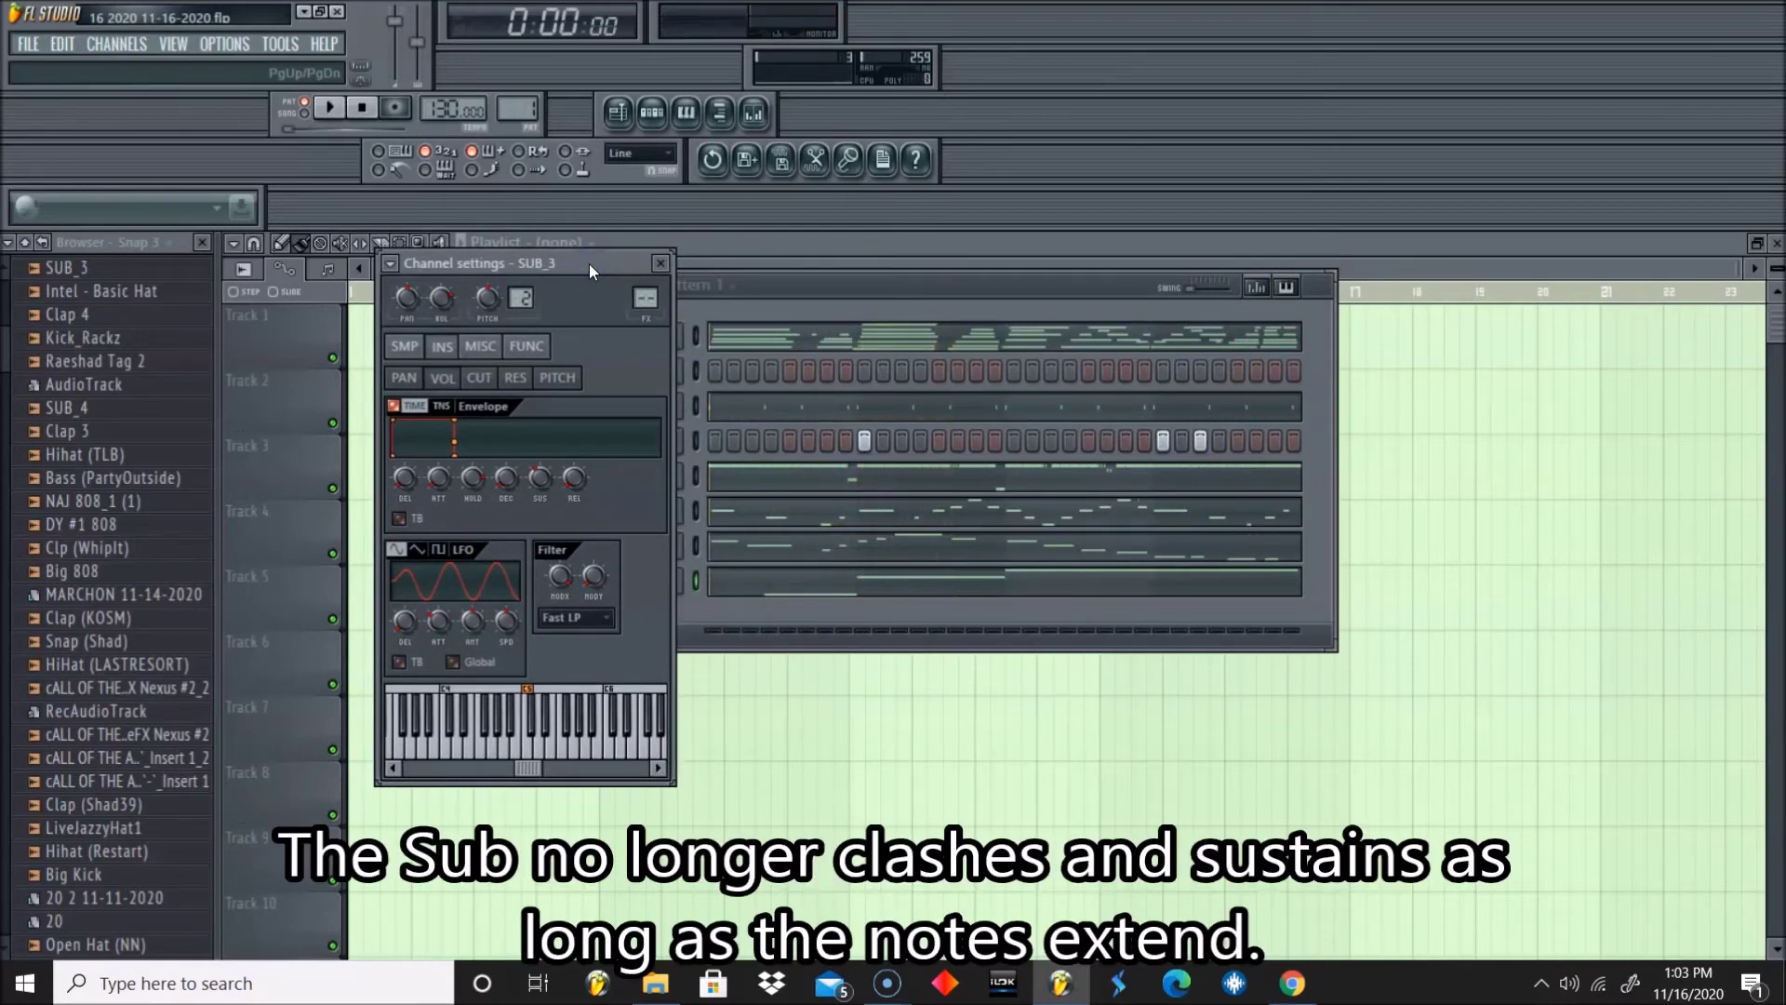
pyautogui.moveTo(941, 279); pyautogui.dragTo(1119, 275)
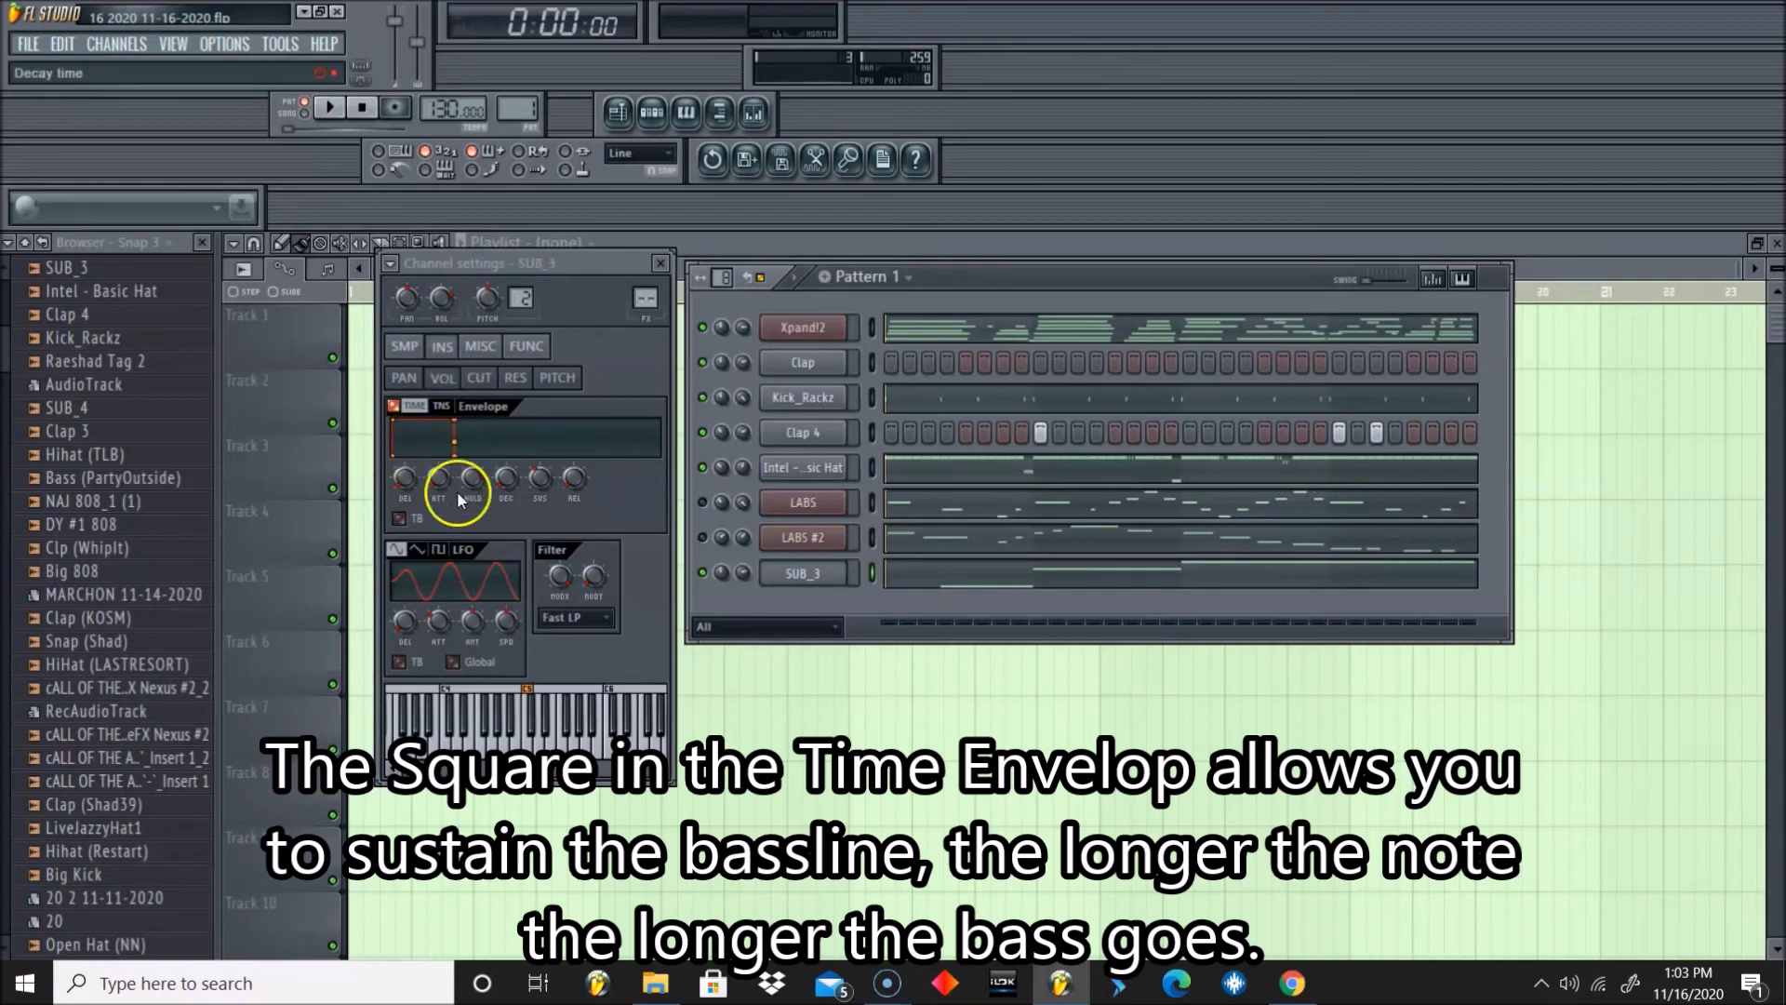
pyautogui.rightClick(796, 571)
# - Open SUB_3's piano roll, zoom out to show bars 1–5, and briefly play its notes
pyautogui.click(797, 575)
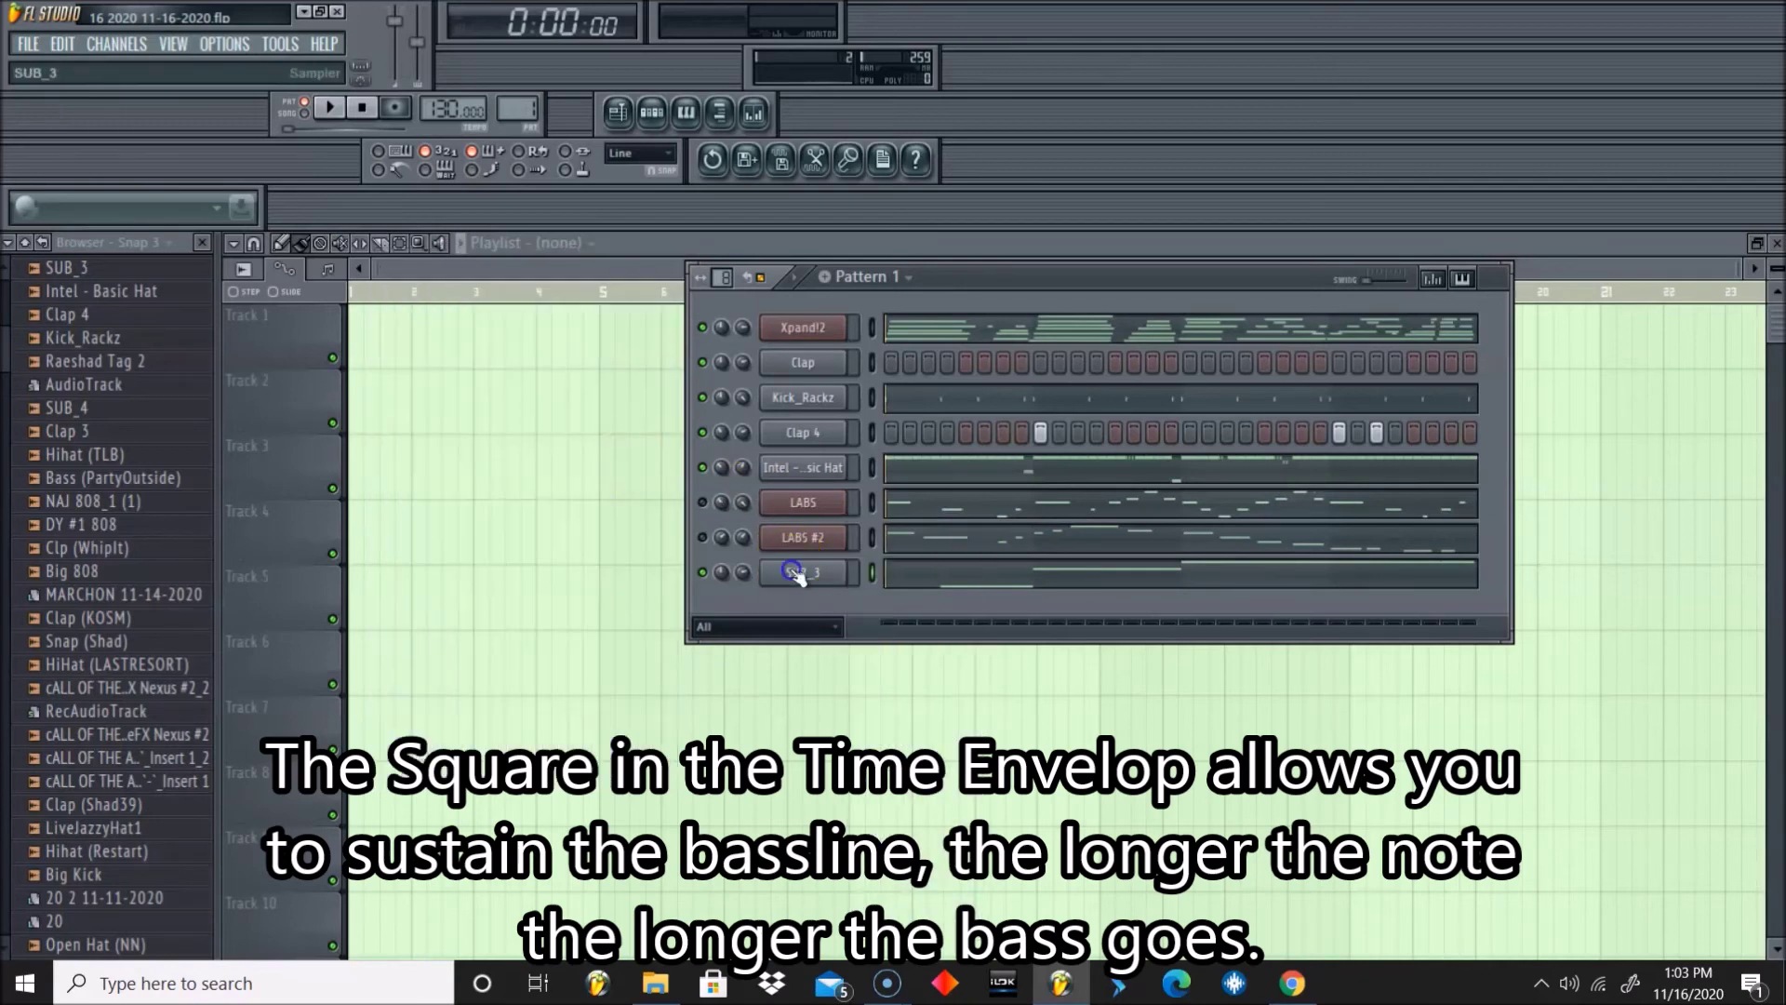
pyautogui.click(797, 575)
pyautogui.click(974, 575)
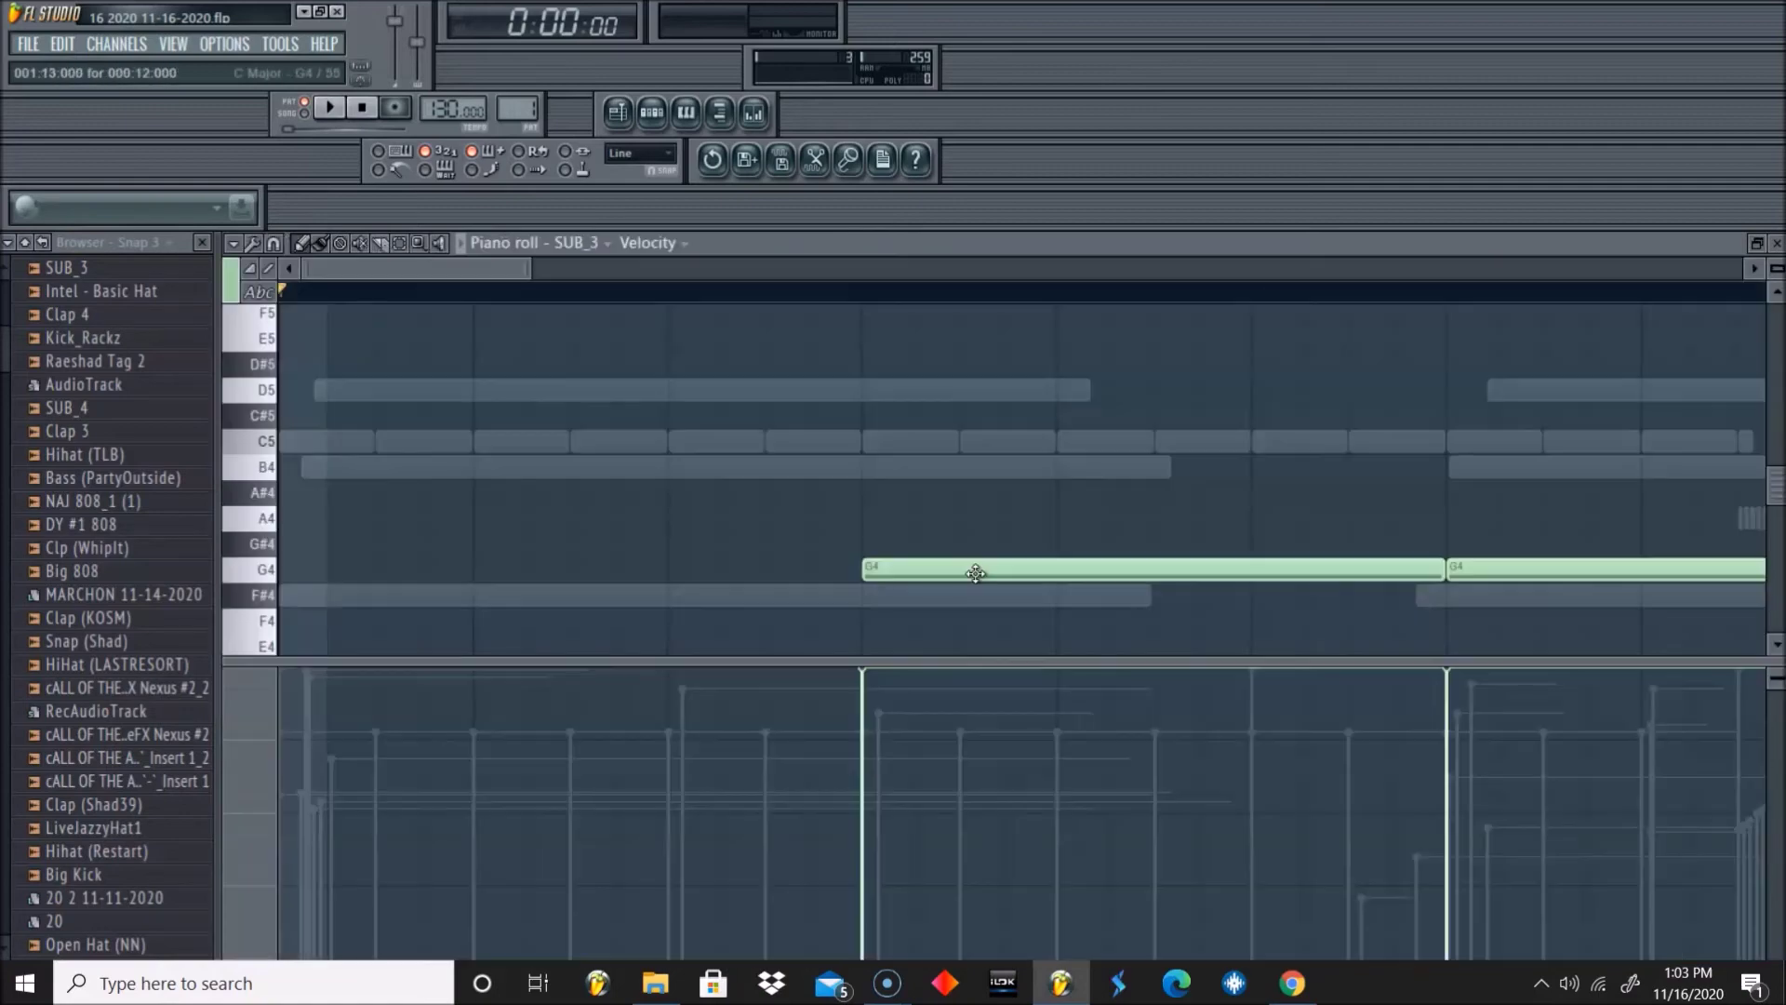
pyautogui.scroll(-5, 447, 311)
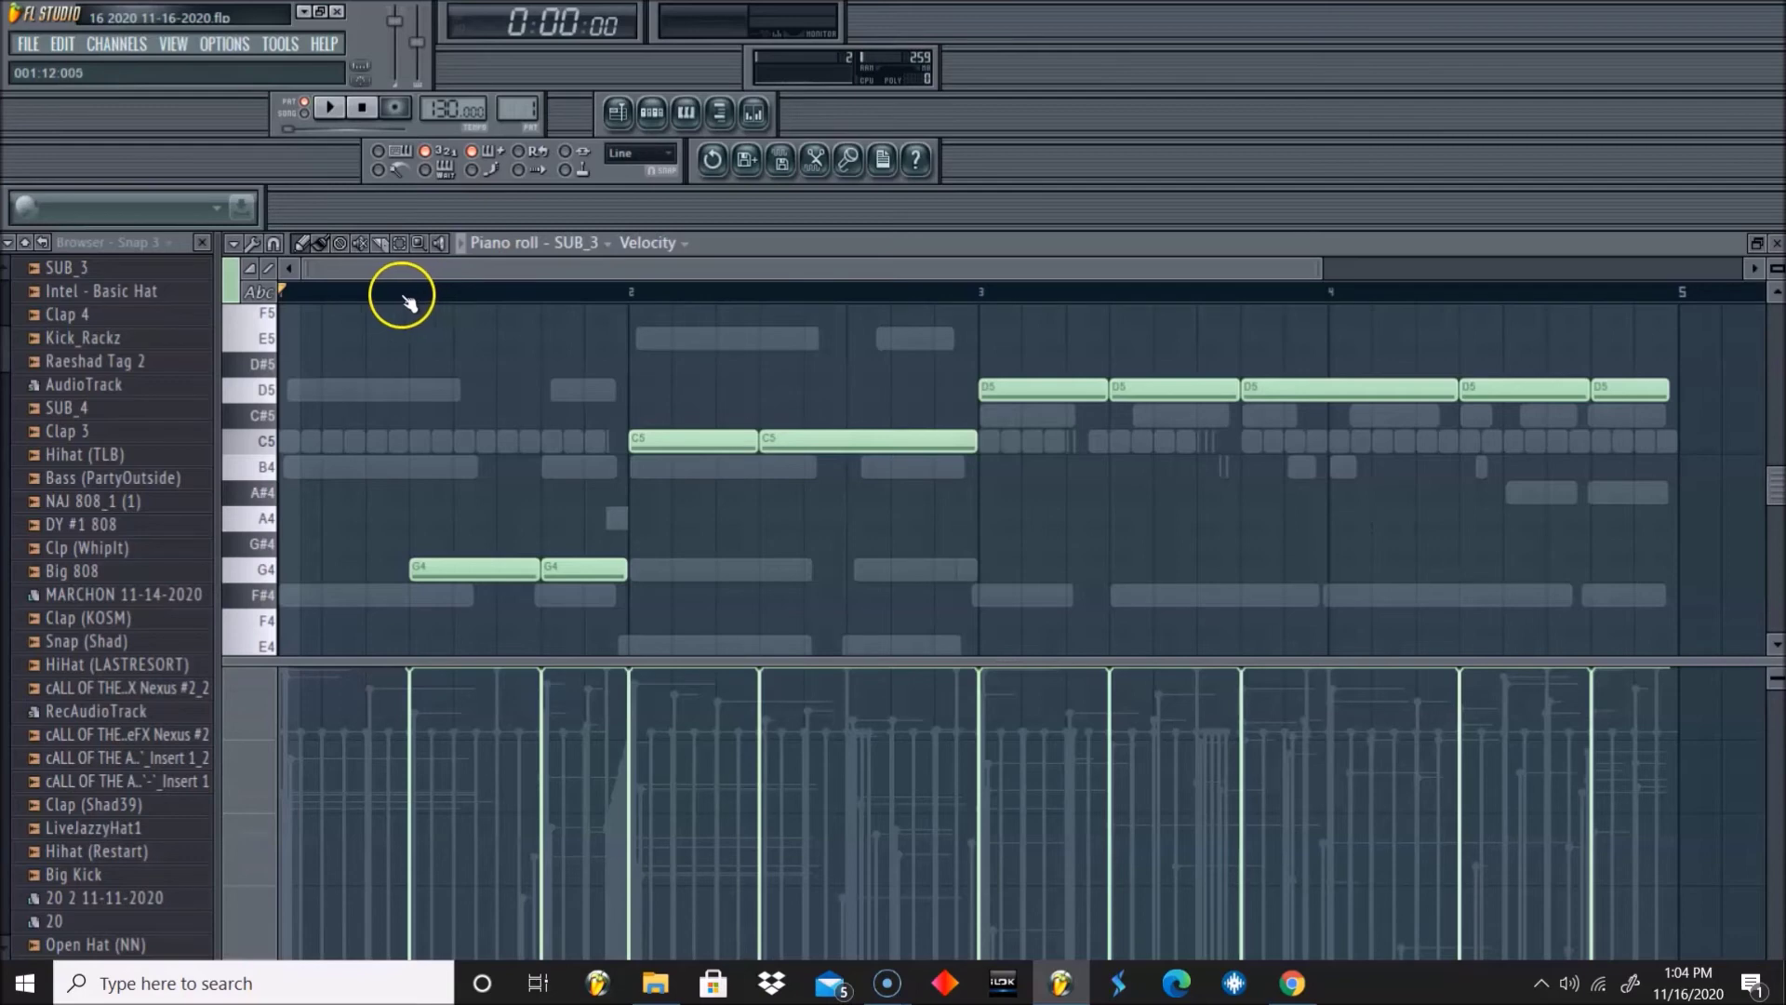
pyautogui.press('space')
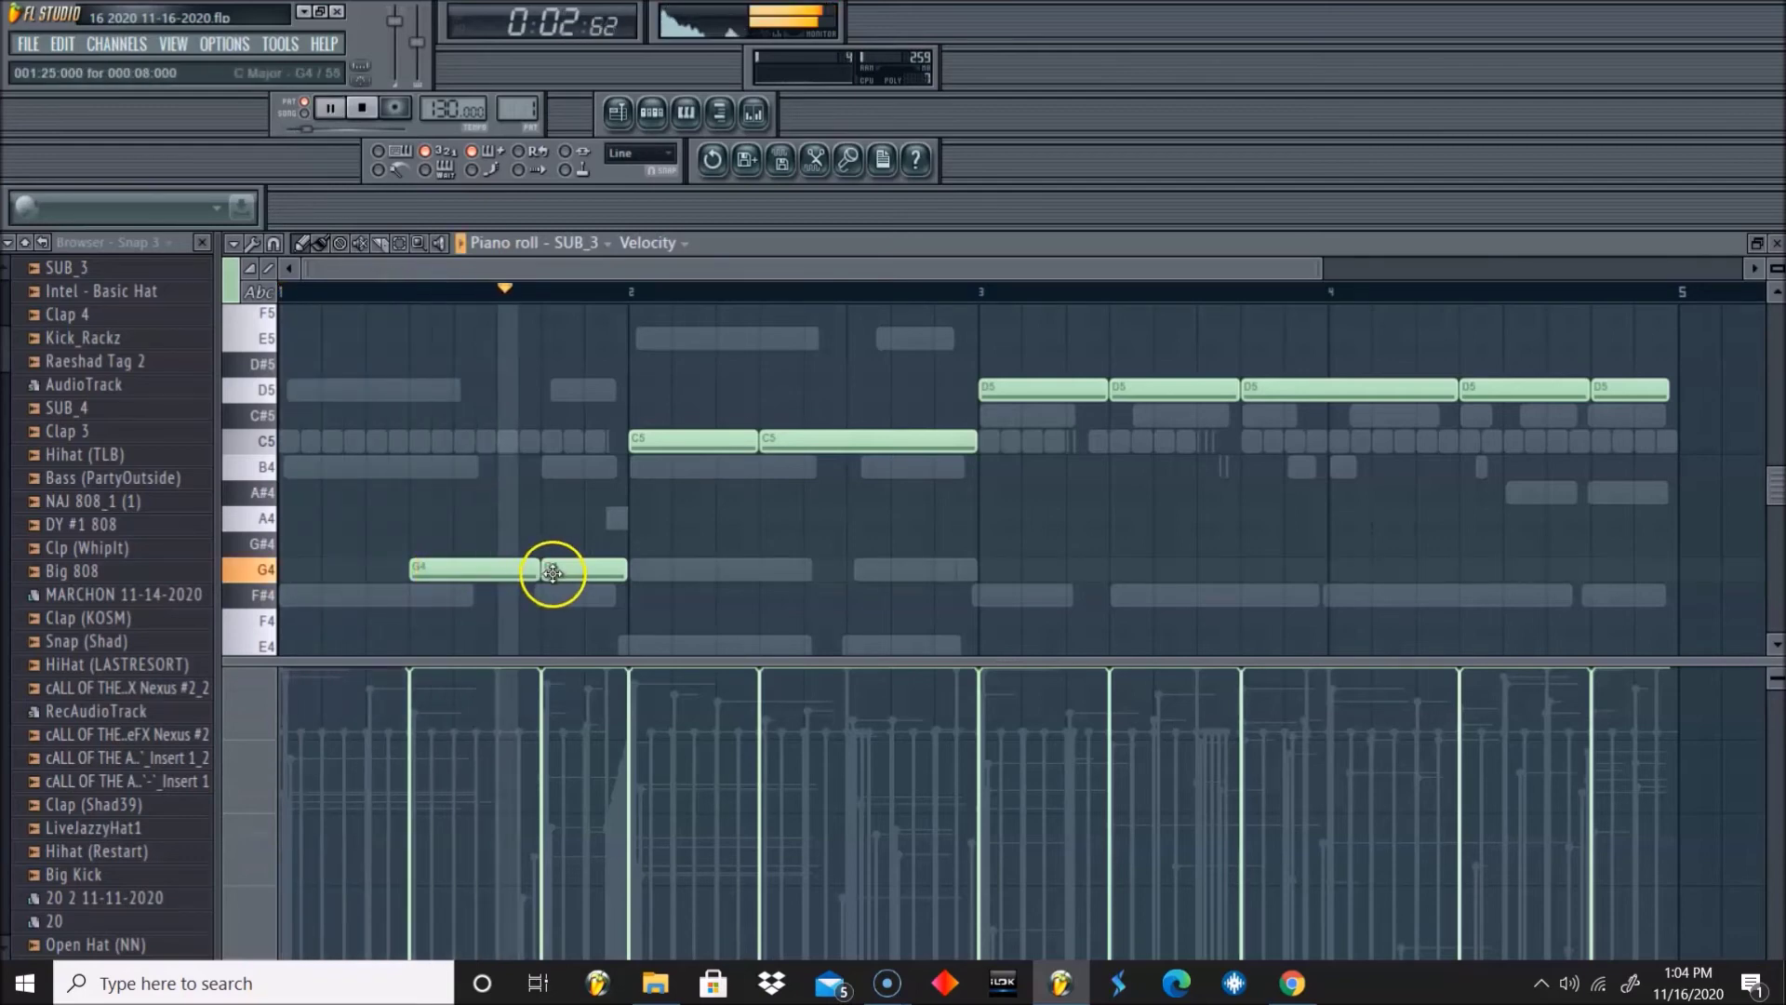
pyautogui.press('space')
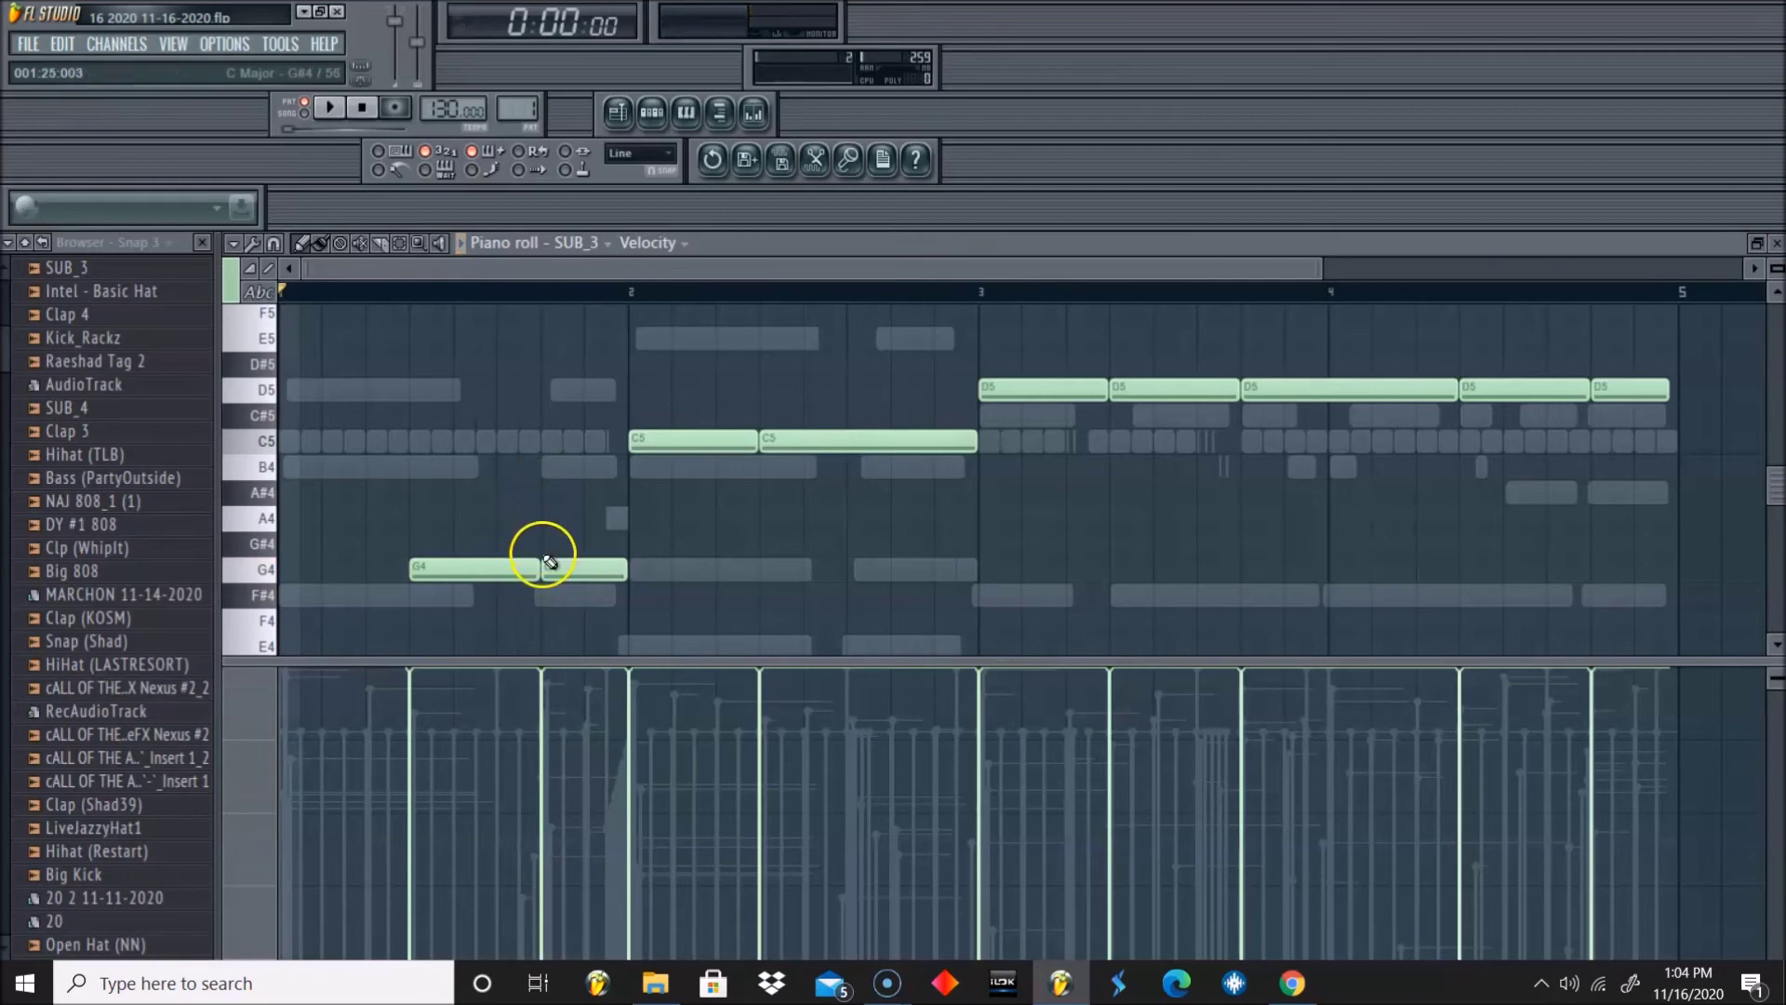
# - Set a playback start point and play the G4, C5 and D5 bass notes to hear their lengths
pyautogui.rightClick(545, 529)
pyautogui.rightClick(548, 296)
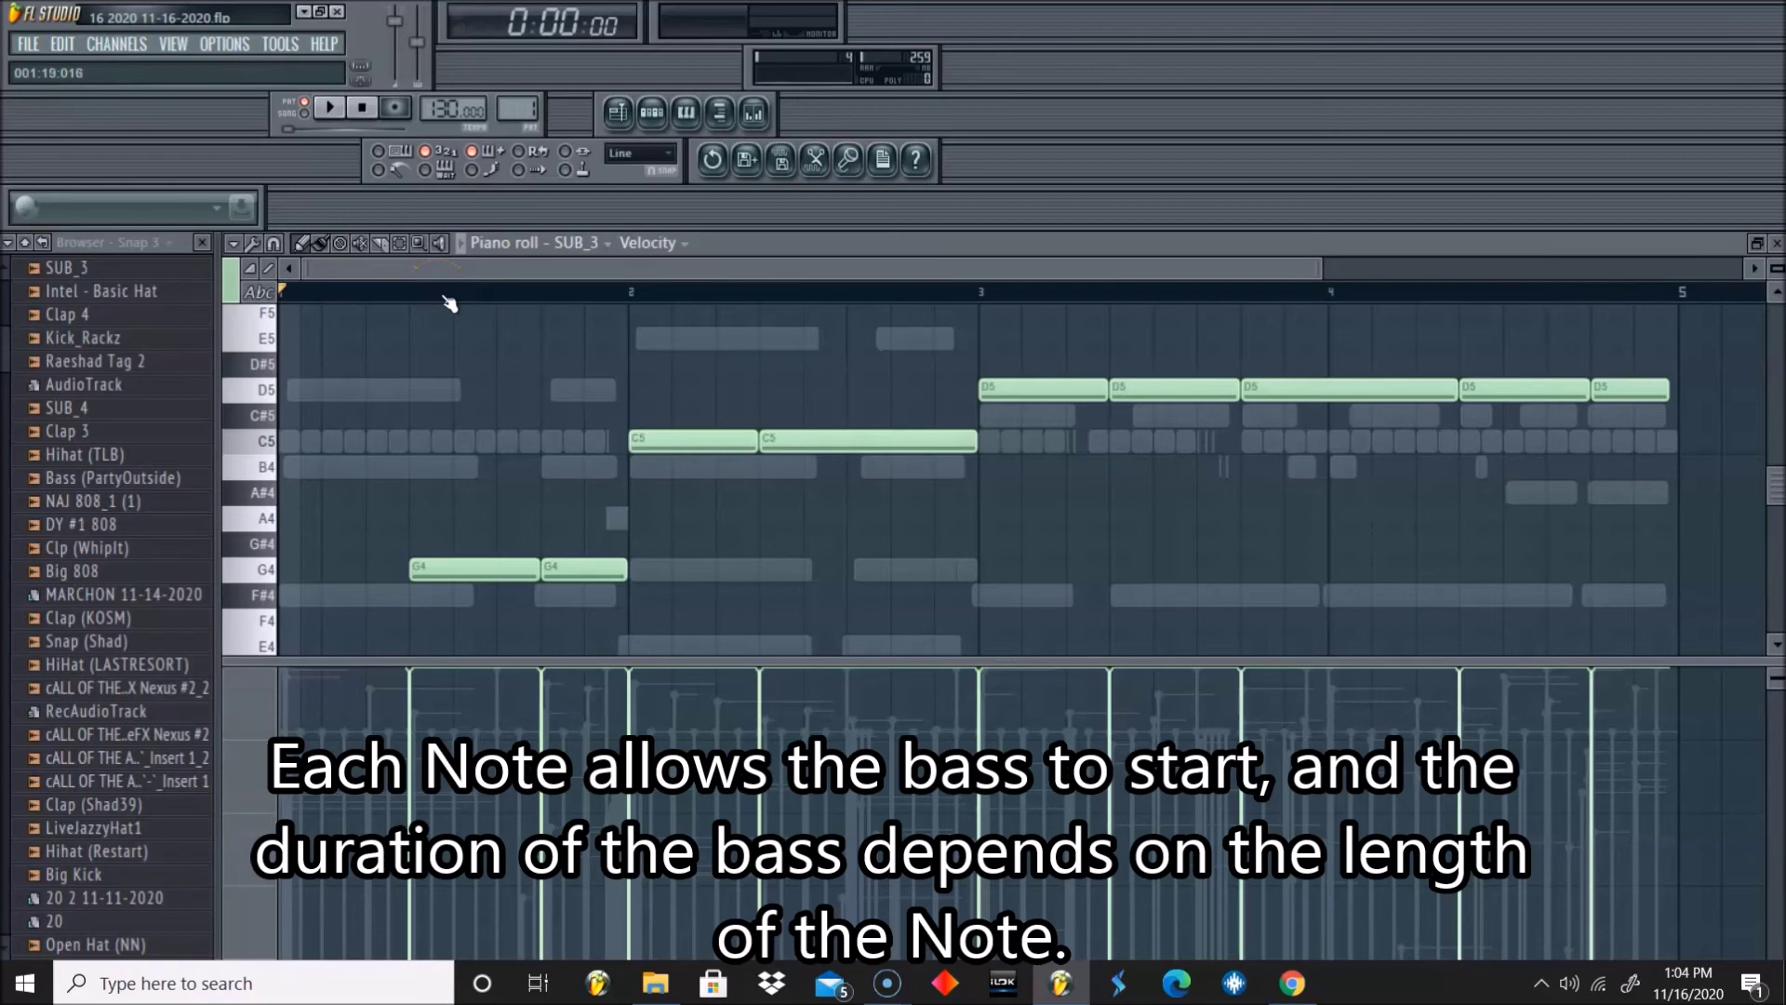
pyautogui.click(410, 288)
pyautogui.press('space')
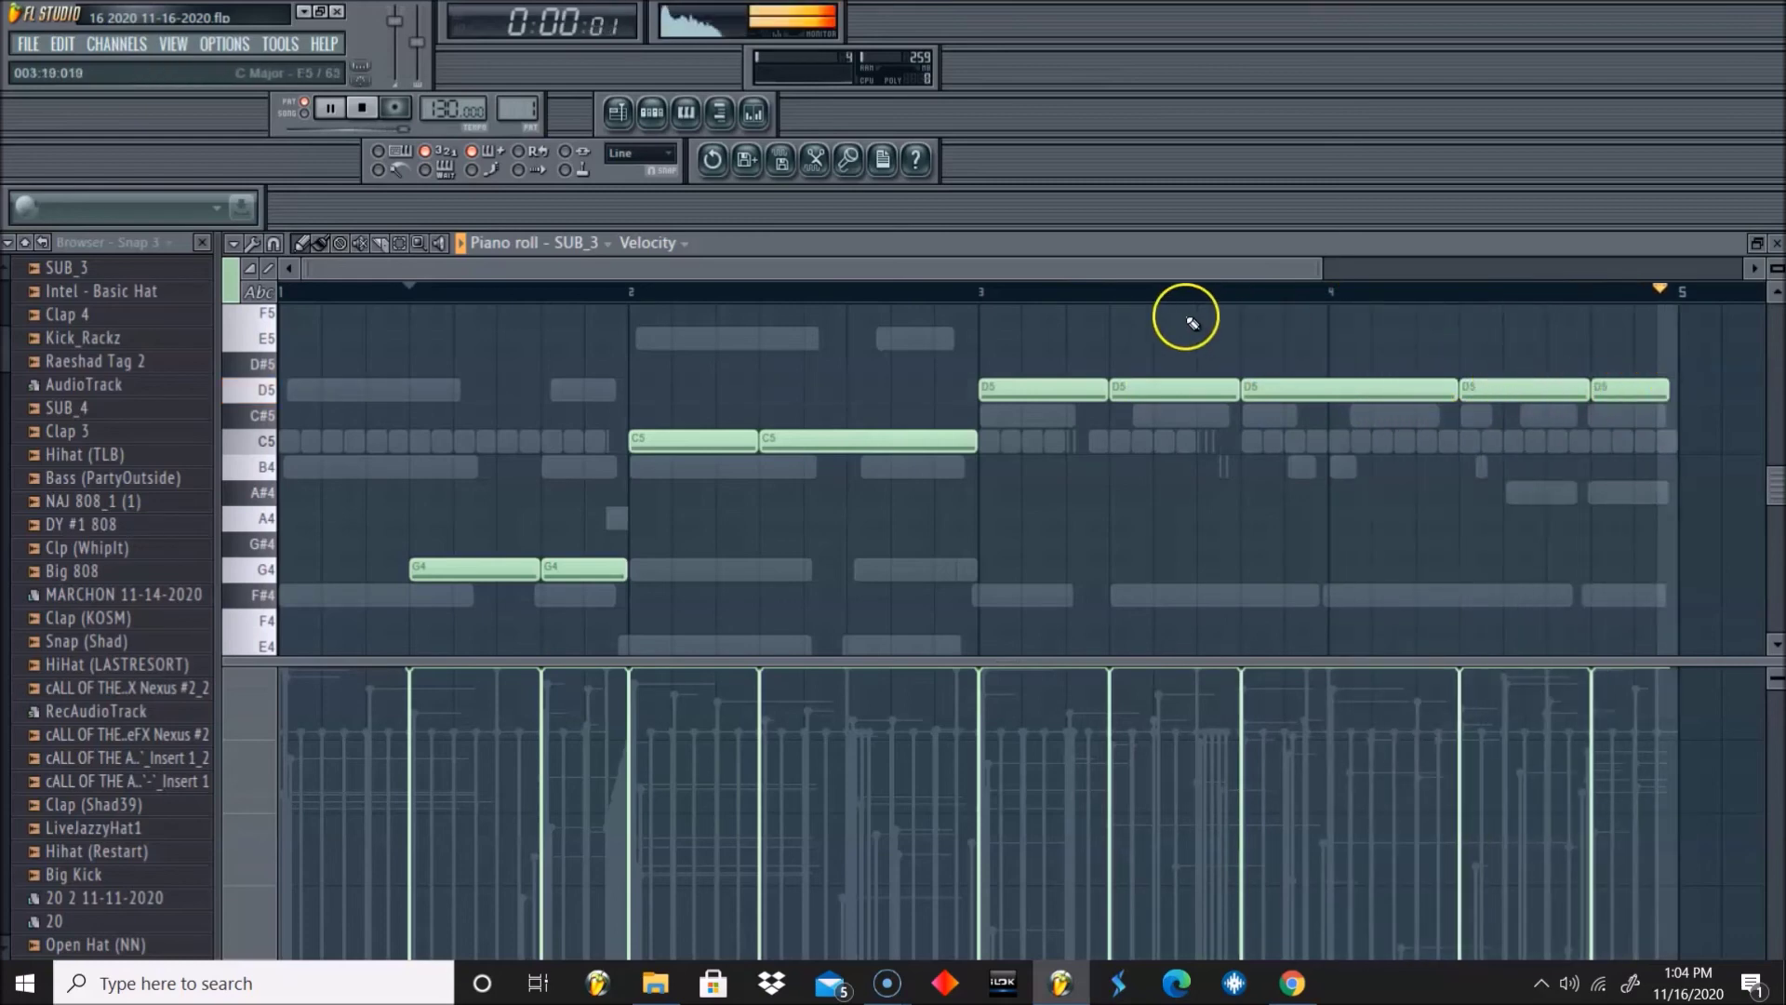
pyautogui.press('space')
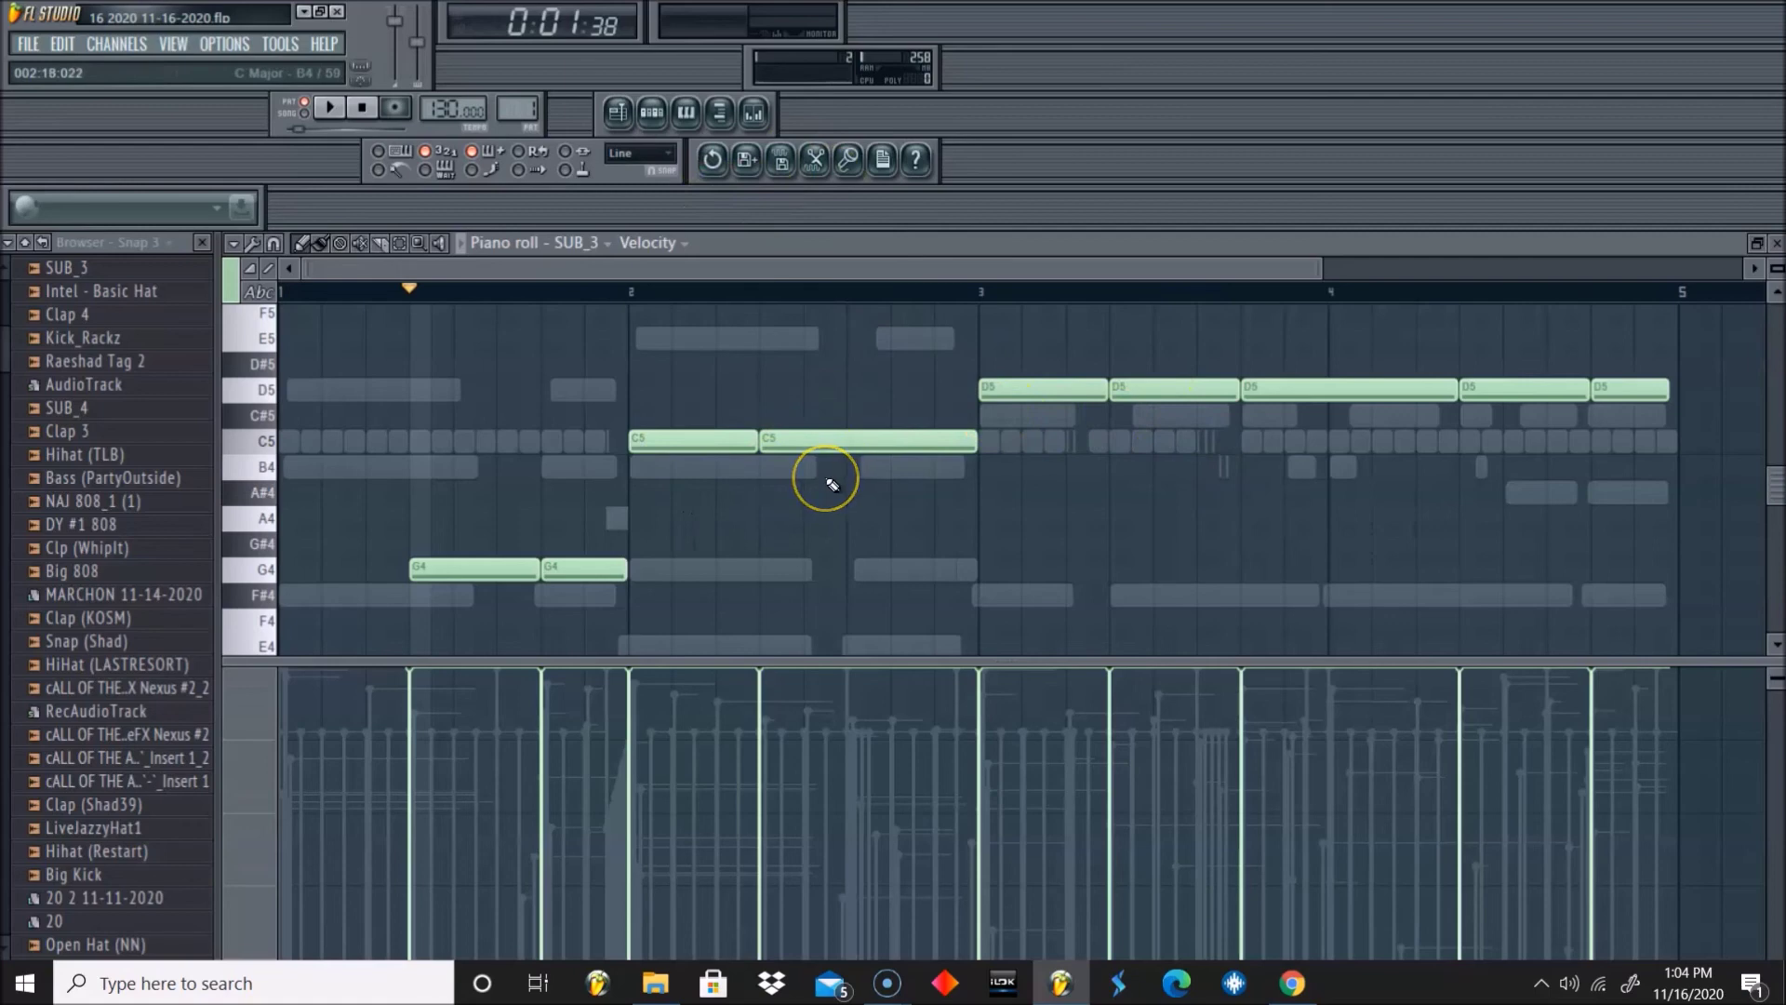
# - Show the step sequencer (F6) over the piano roll and nudge the channel rack upward
pyautogui.click(653, 113)
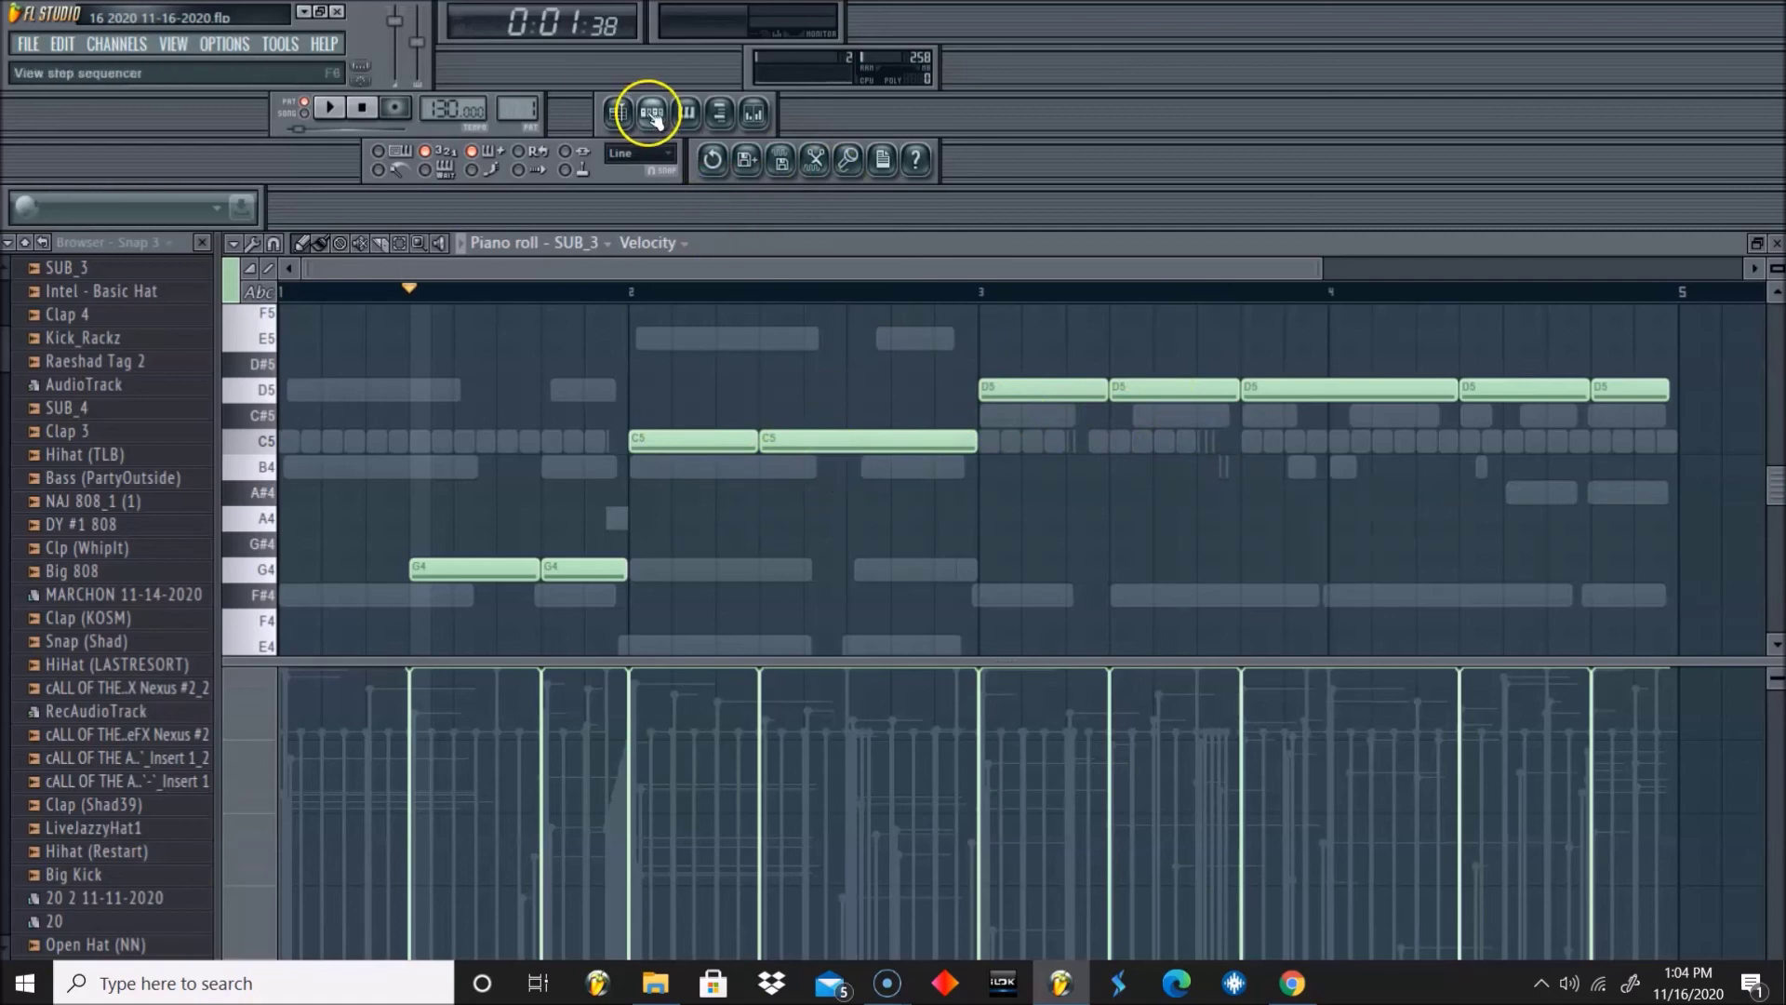
pyautogui.moveTo(1061, 337); pyautogui.dragTo(1051, 300)
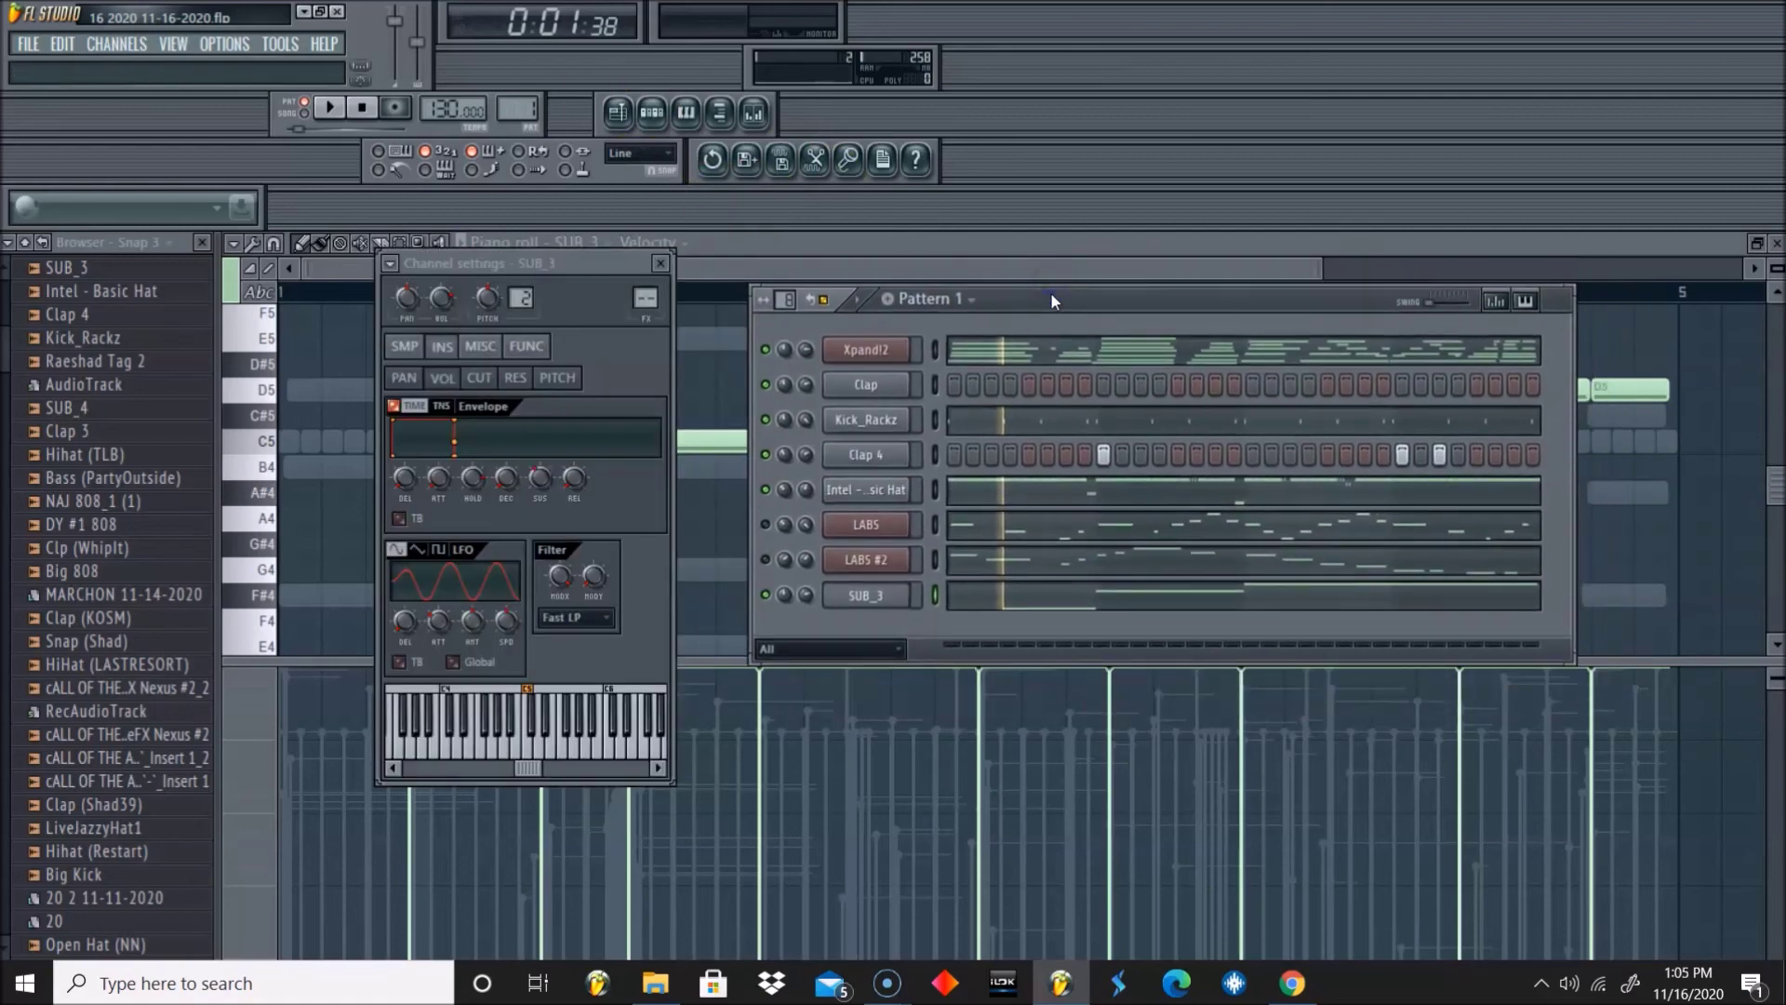